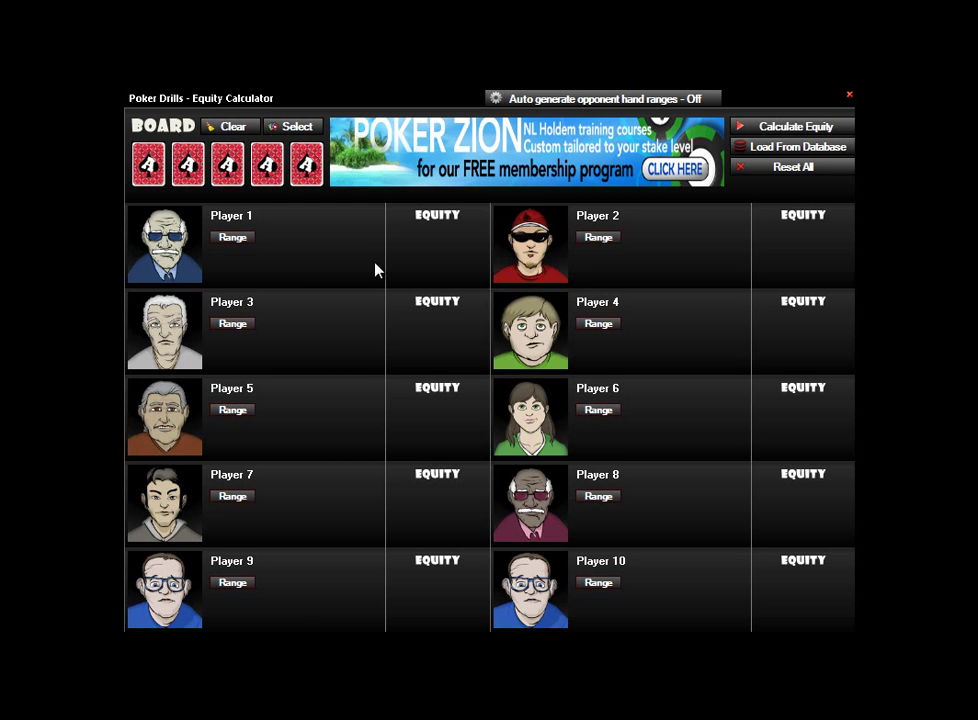
- Set the flop to Tc, 6d and 8h in the Board Cards dialog
left_click(150, 165)
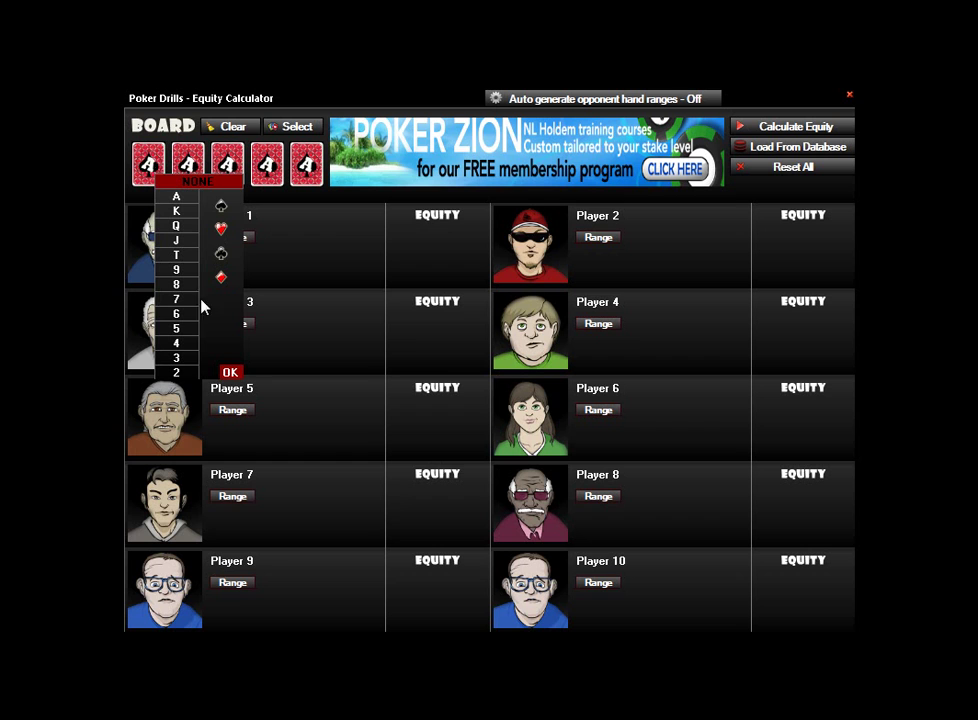
left_click(230, 373)
left_click(296, 128)
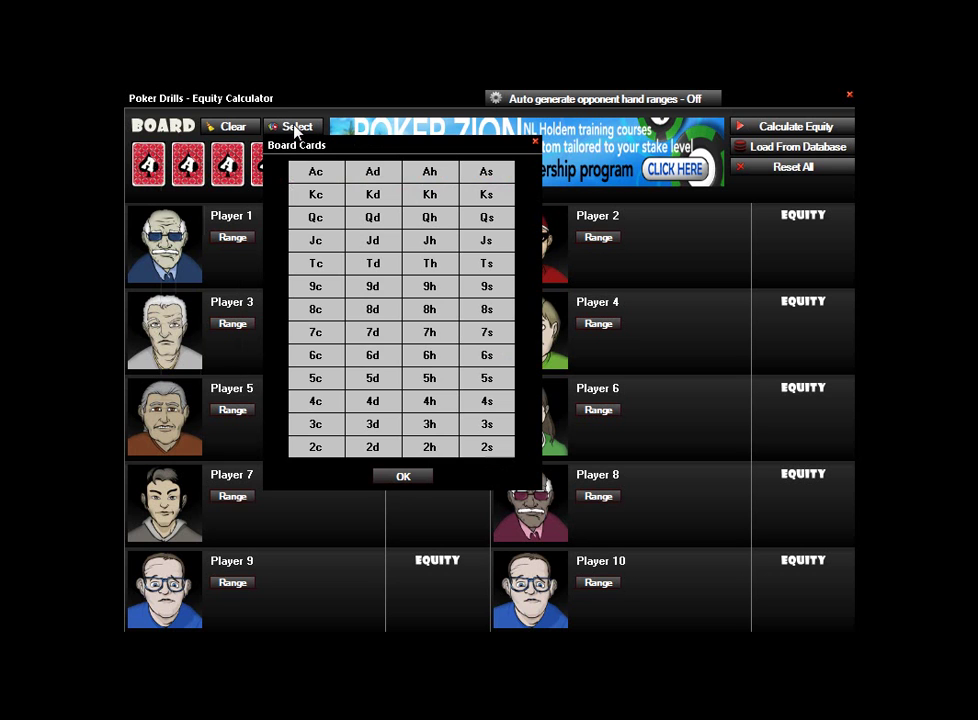
left_click(318, 266)
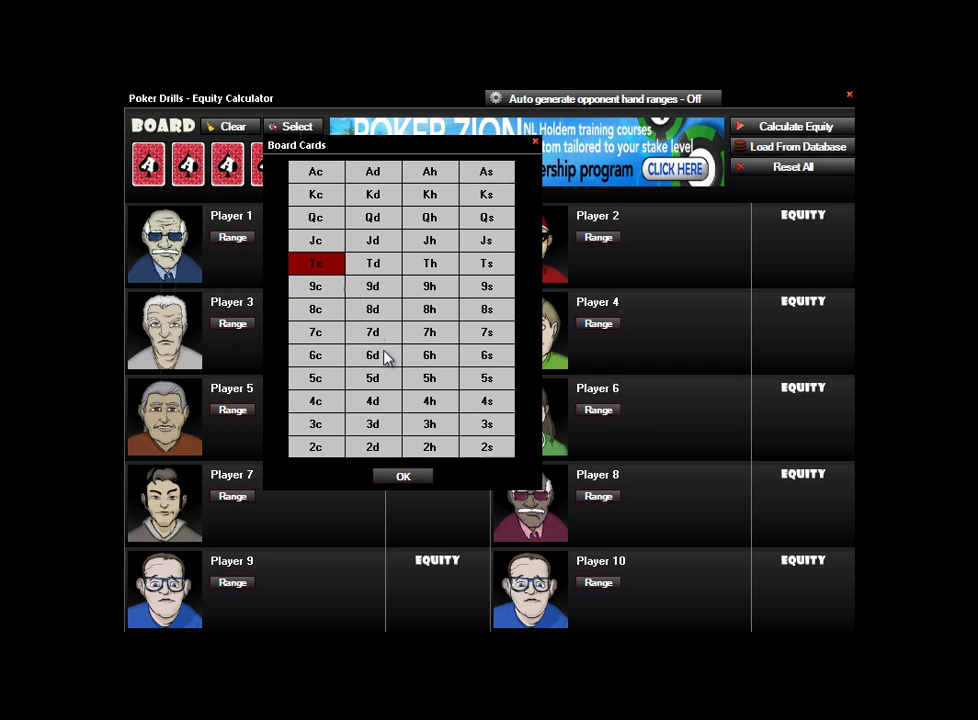
left_click(384, 356)
left_click(432, 309)
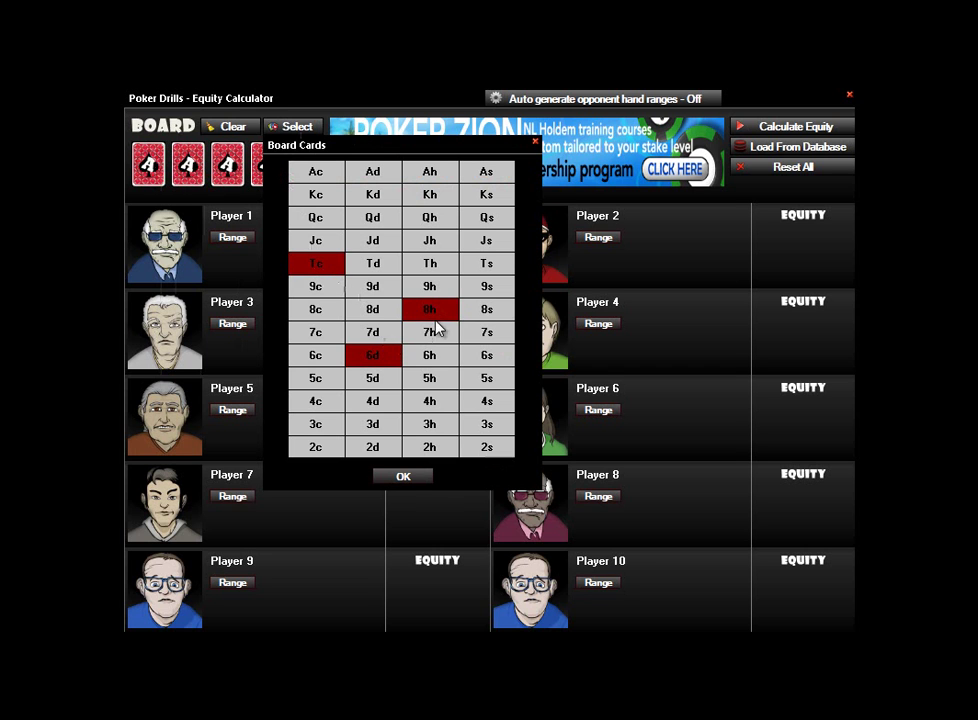
left_click(406, 478)
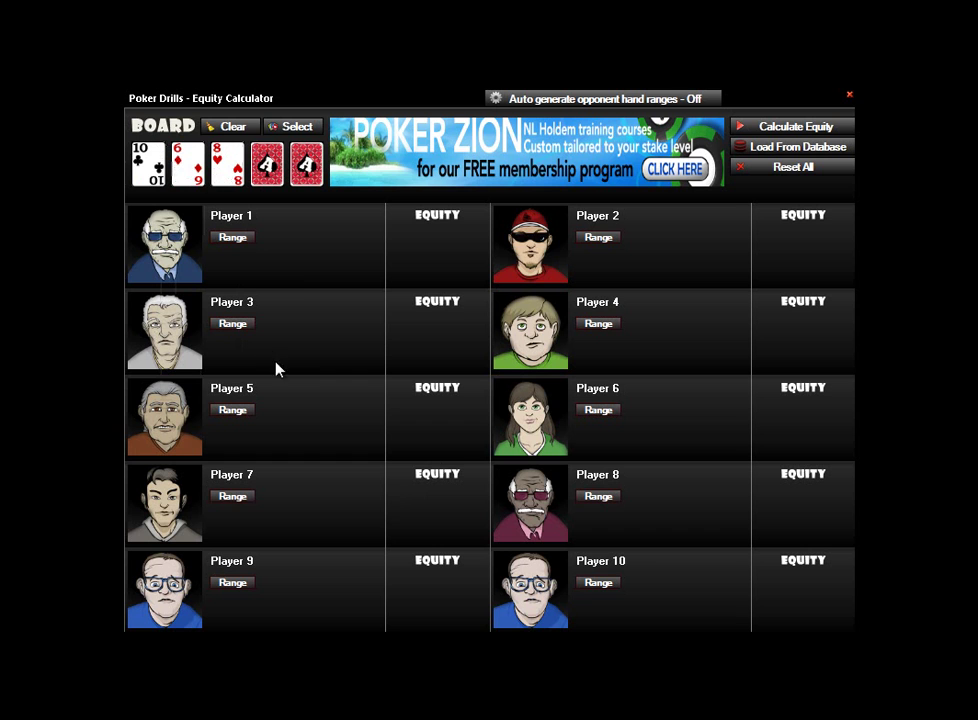
- Mark Player 1's 13.0% preflop block from AA through JTo on the hand grid
left_click(233, 238)
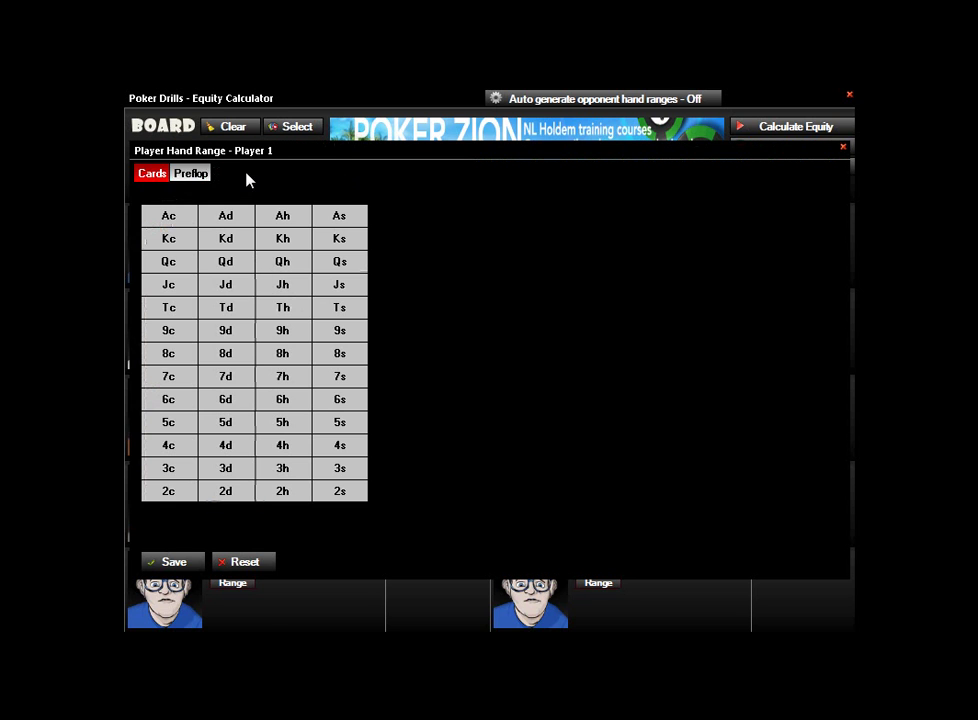
left_click(180, 247)
left_click(230, 249)
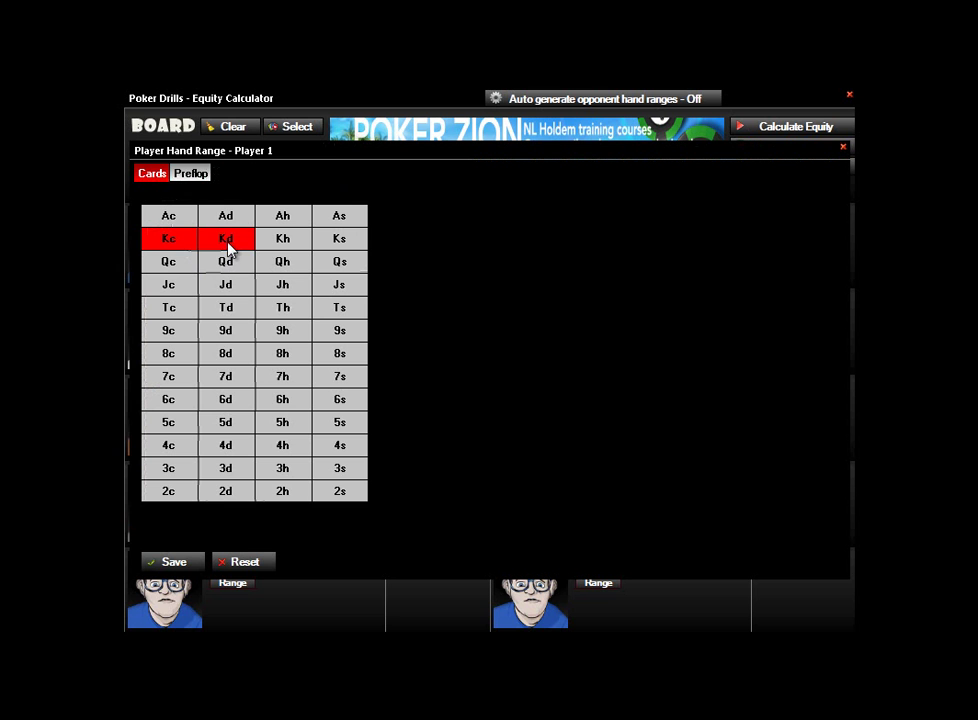
left_click(199, 174)
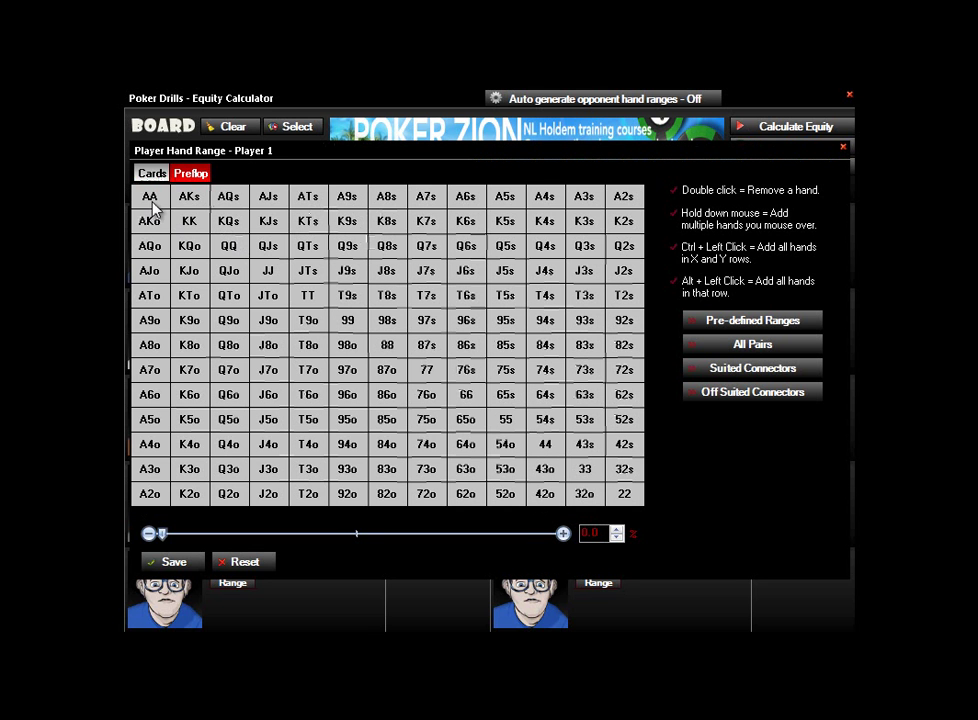
mouse_move(151, 199)
left_mouse_down()
mouse_move(150, 221)
mouse_move(189, 197)
mouse_move(193, 232)
mouse_move(152, 279)
mouse_move(192, 271)
mouse_move(275, 205)
mouse_move(277, 299)
left_mouse_up()
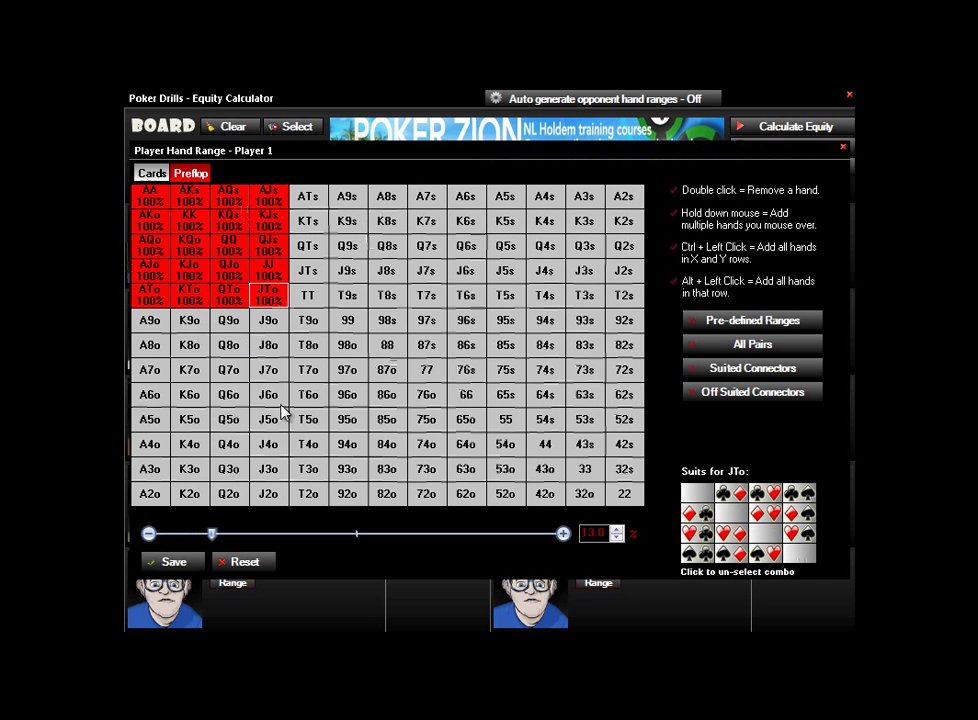
- Weight AQs at Likely 75%, KQs at Not Very Likely 40% and QQ at Rarely 10%
right_click(226, 203)
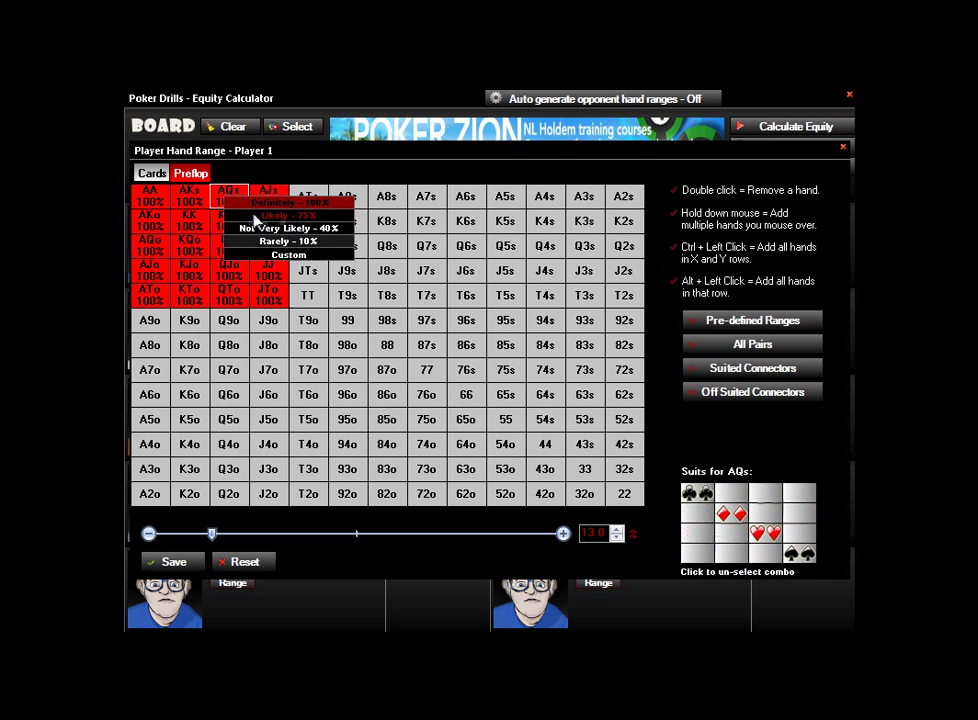
left_click(256, 216)
right_click(231, 219)
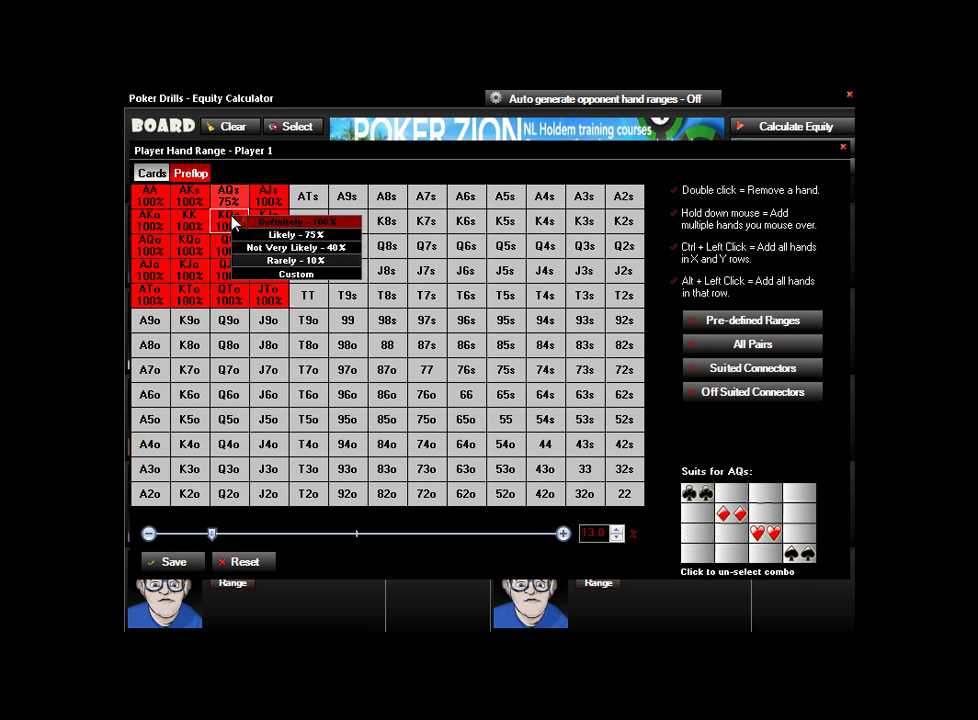
left_click(245, 247)
right_click(228, 253)
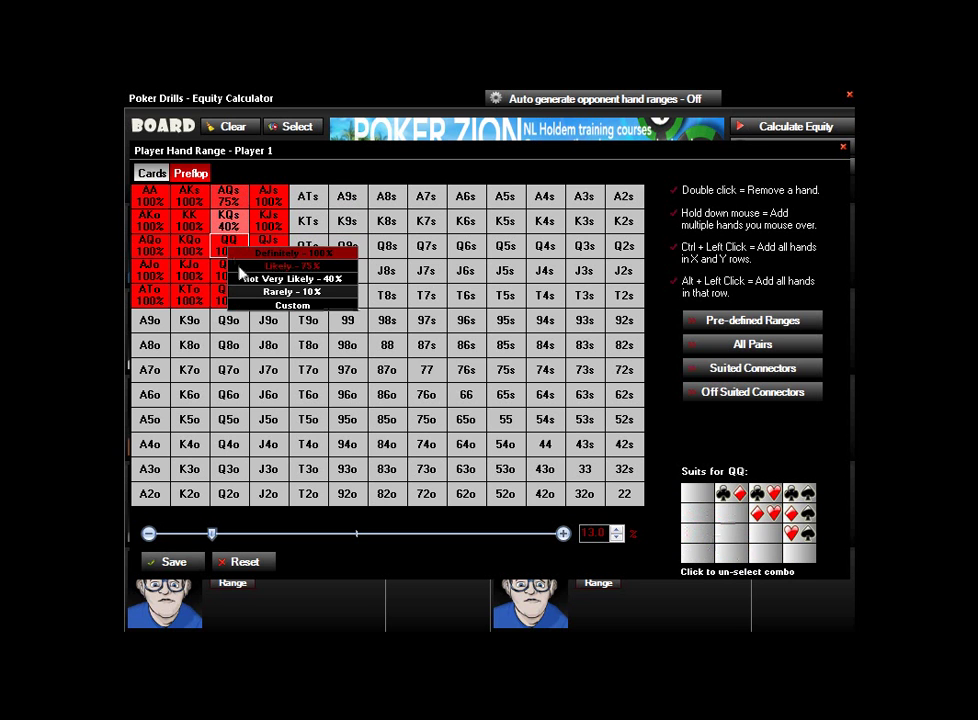
left_click(246, 290)
- Give QJo a custom likelihood of 50%
right_click(229, 275)
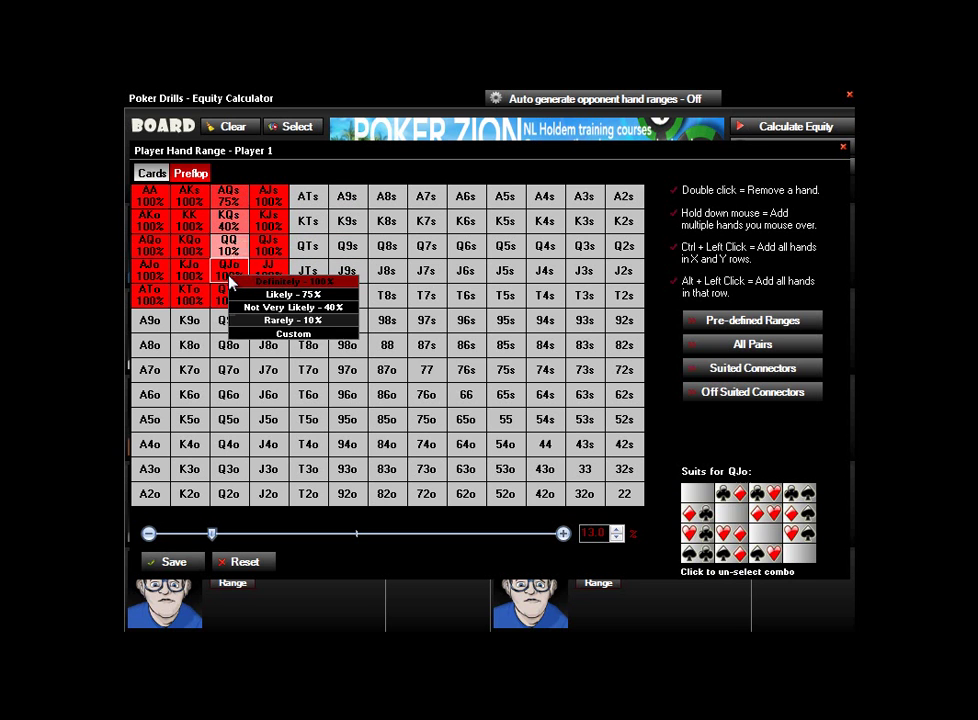
left_click(268, 332)
double_click(648, 432)
type("50")
left_click(732, 427)
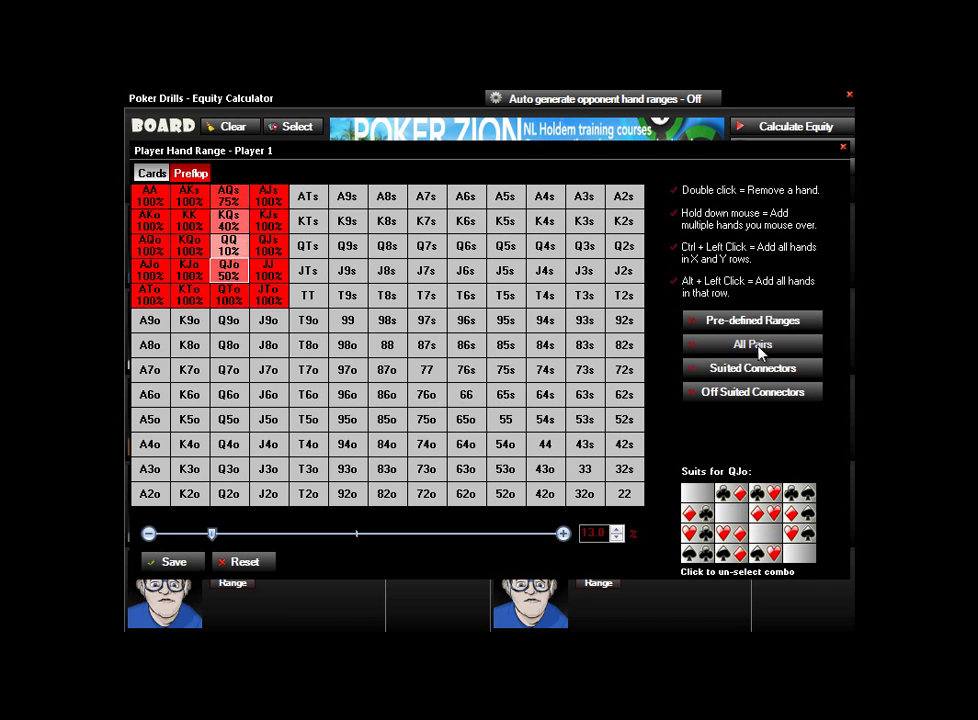
- Add all pairs, suited connectors and off-suited connectors to Player 1's range
left_click(788, 352)
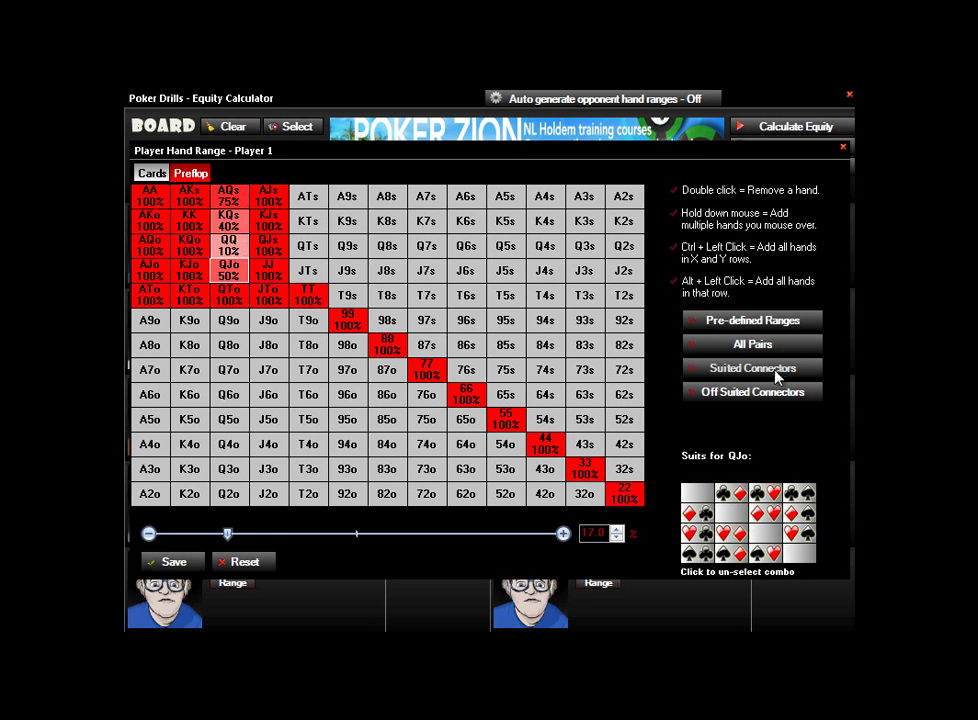
left_click(781, 369)
left_click(779, 398)
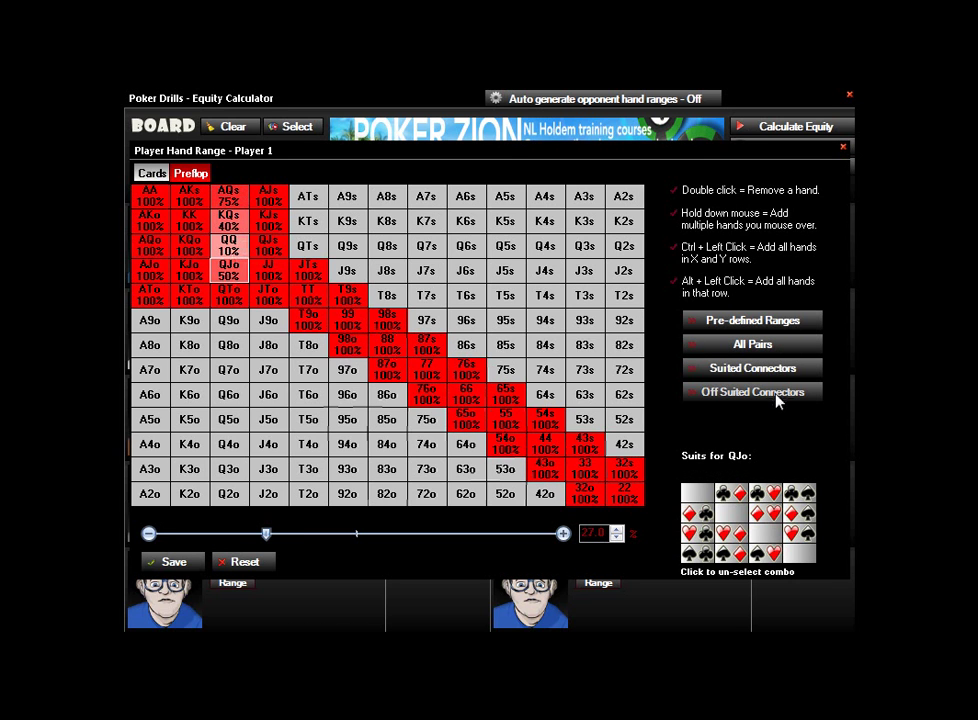
- Remove the connector hands, leaving pairs to 22 at 12.0%, and show the pre-defined ranges
left_click(430, 400)
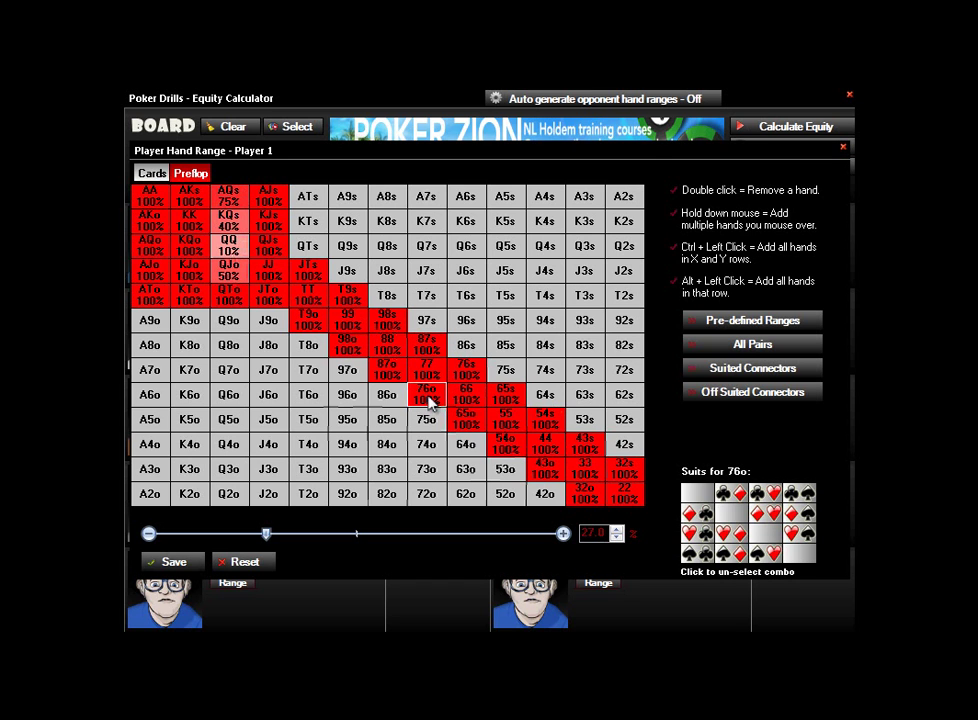
left_click(763, 502)
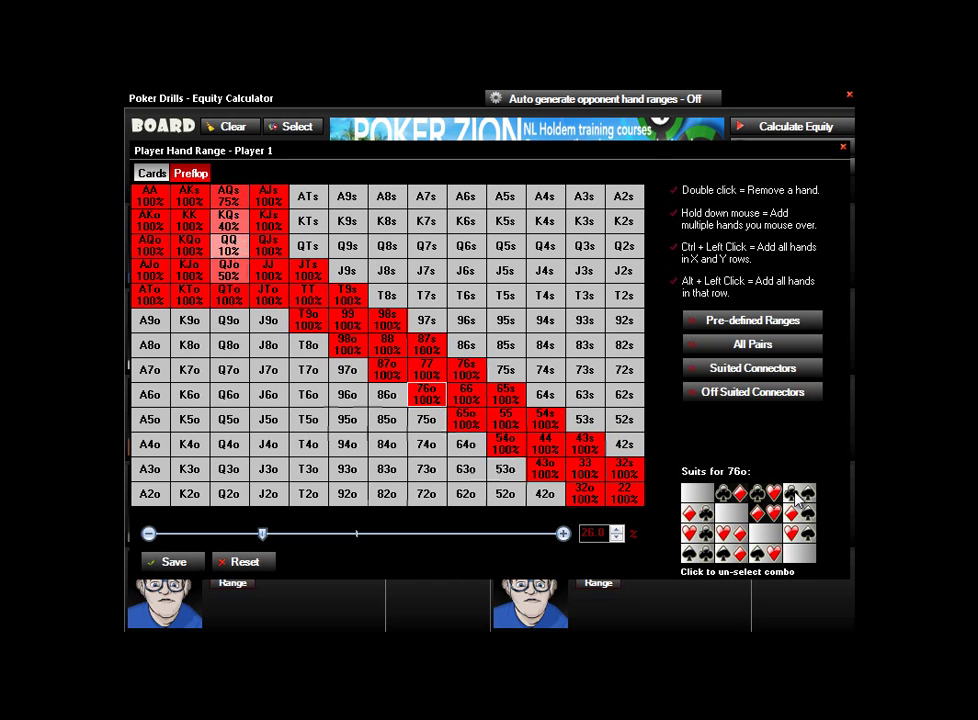
left_click(725, 396)
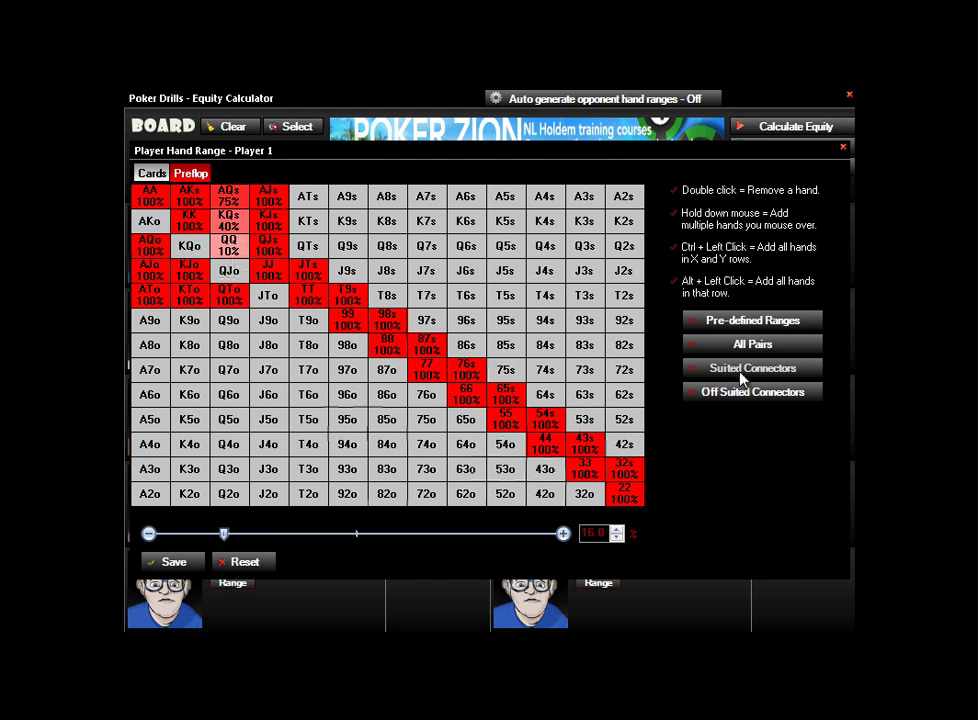
left_click(743, 370)
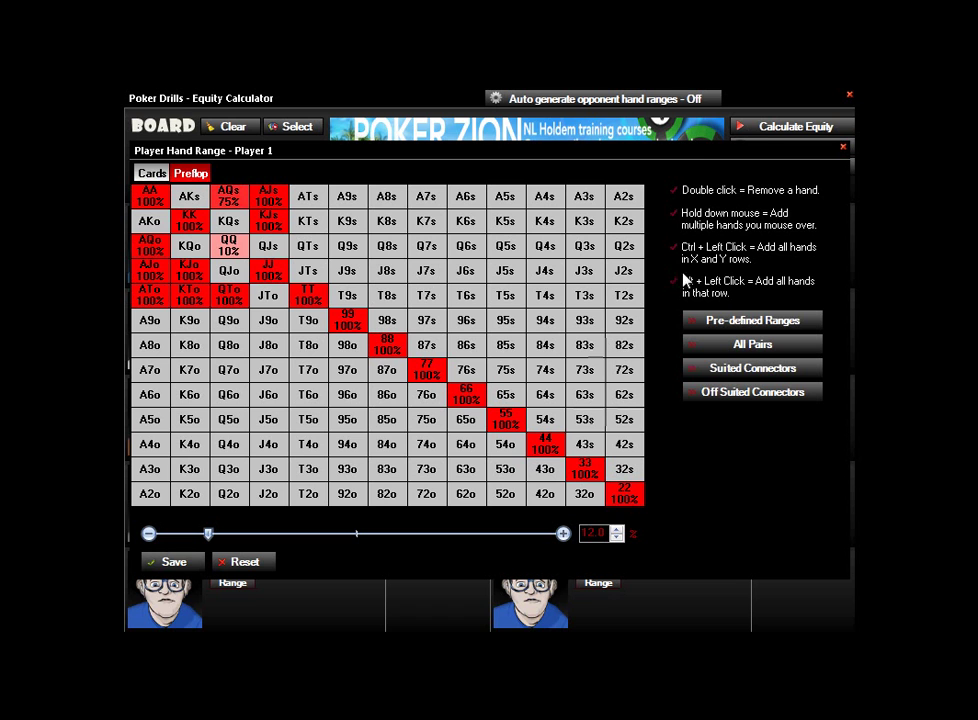
left_click(801, 323)
- Browse the Calling Range, 3Bet / 4Bet and Limped Pot preset ranges
left_click_drag(640, 214, 465, 175)
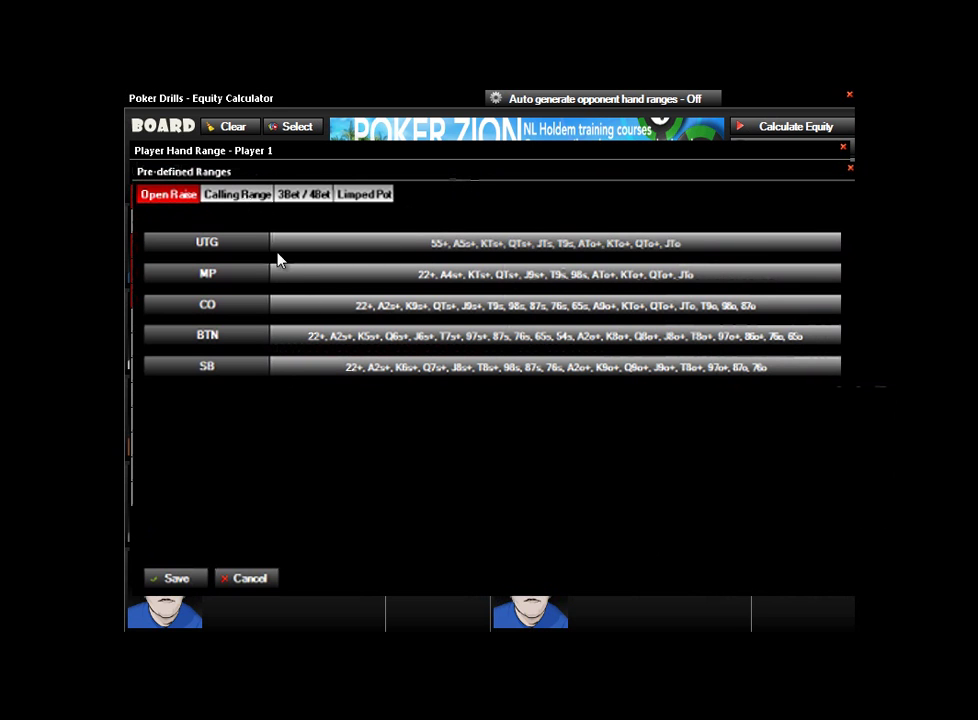
left_click(247, 197)
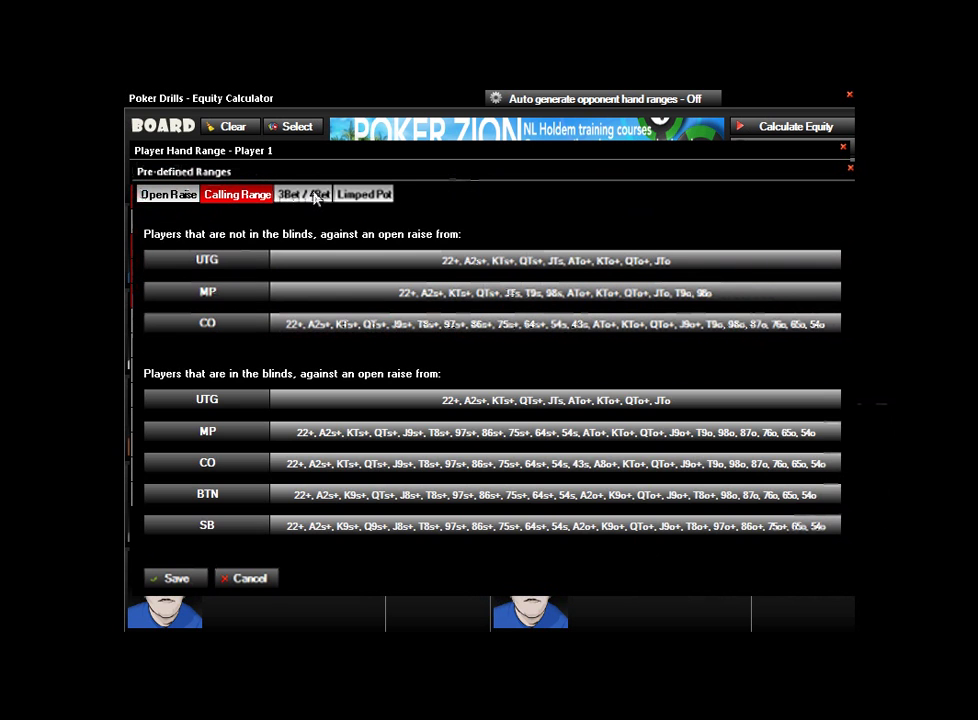
left_click(315, 196)
left_click(360, 196)
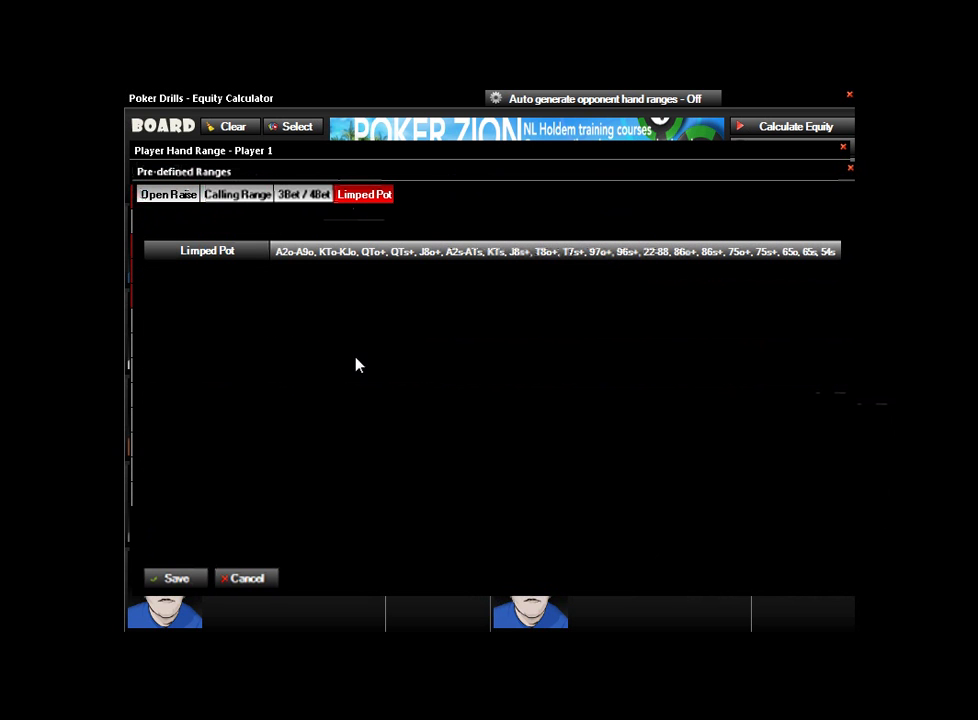
- Inspect the Limped Pot range in its editor, then close Pre-defined Ranges without applying one
left_click(343, 262)
left_click_drag(559, 262, 365, 212)
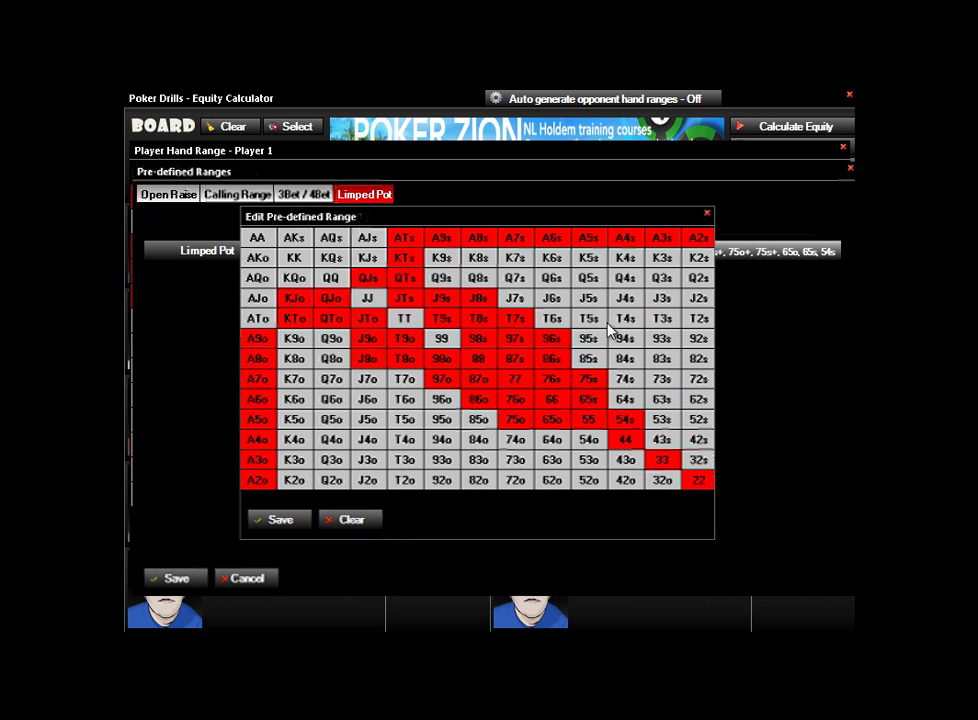
left_click(707, 213)
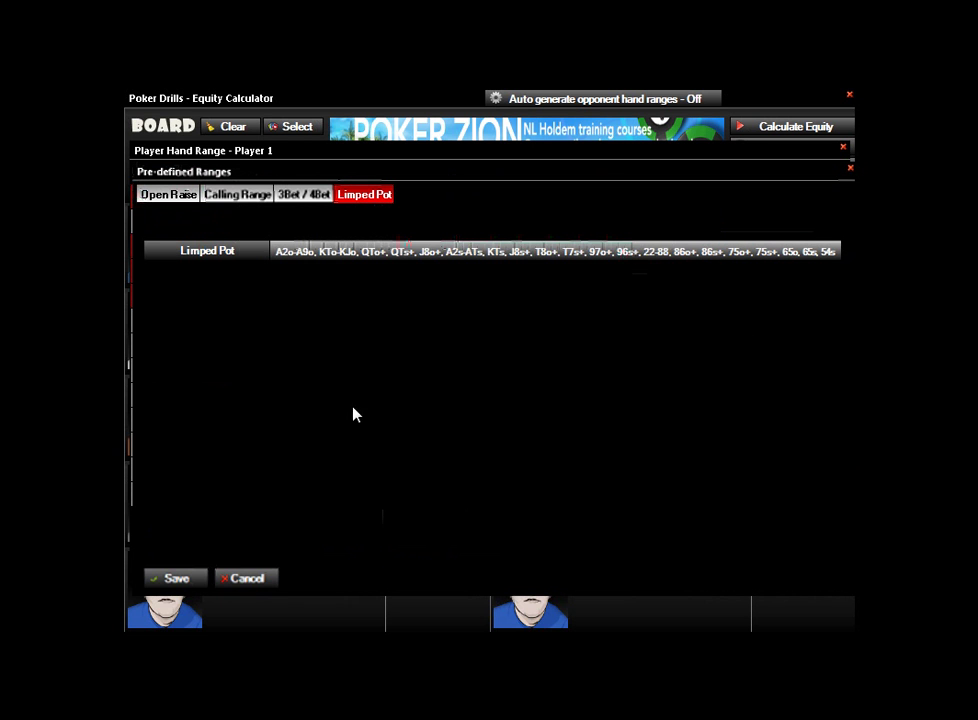
left_click(850, 173)
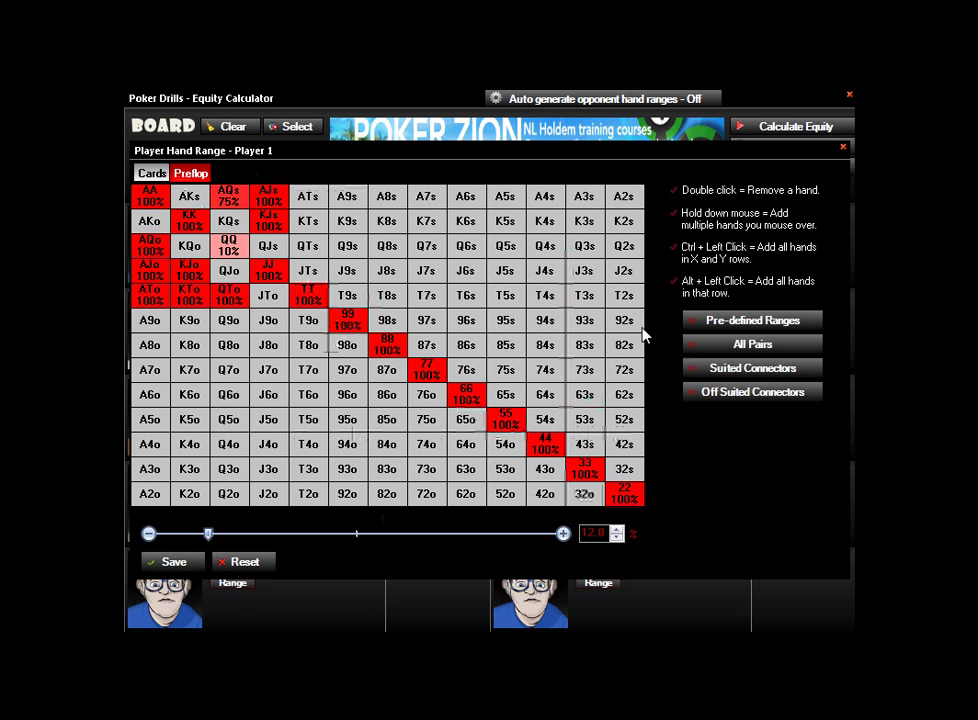
- Set Player 2's hand to 6c6h and calculate equity: 10.53 versus 89.47
left_click(844, 149)
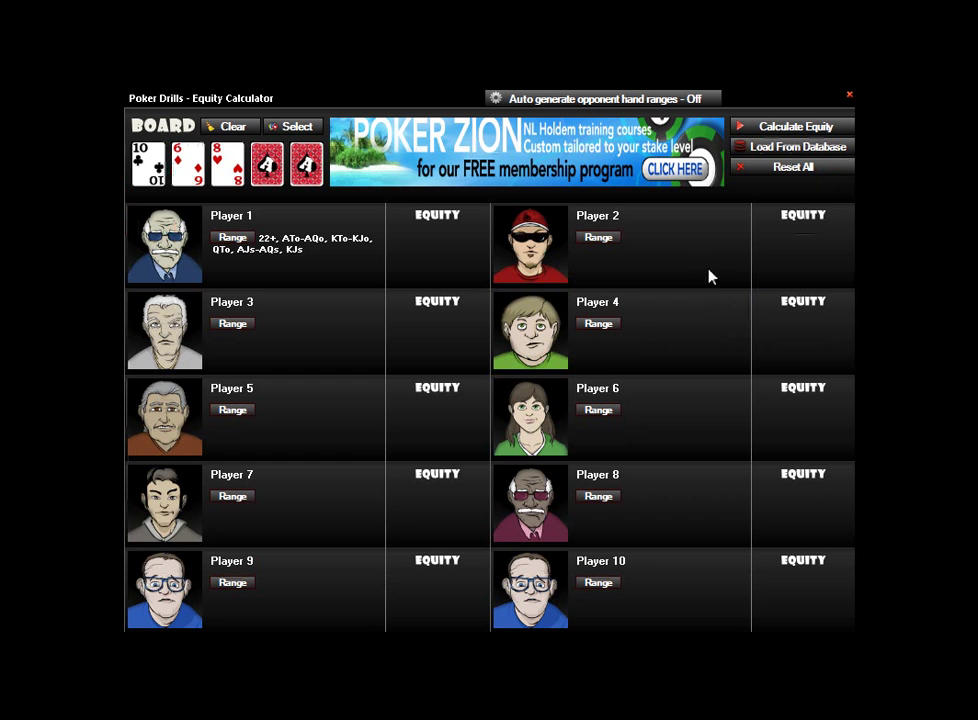
left_click(598, 237)
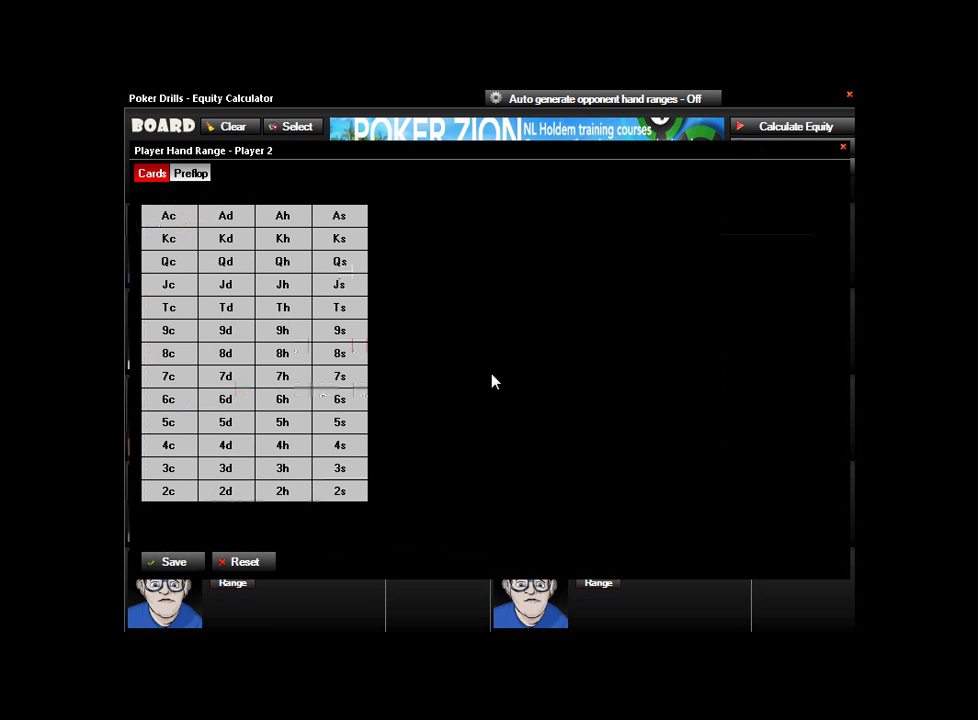
left_click(186, 404)
left_click(268, 404)
left_click(172, 566)
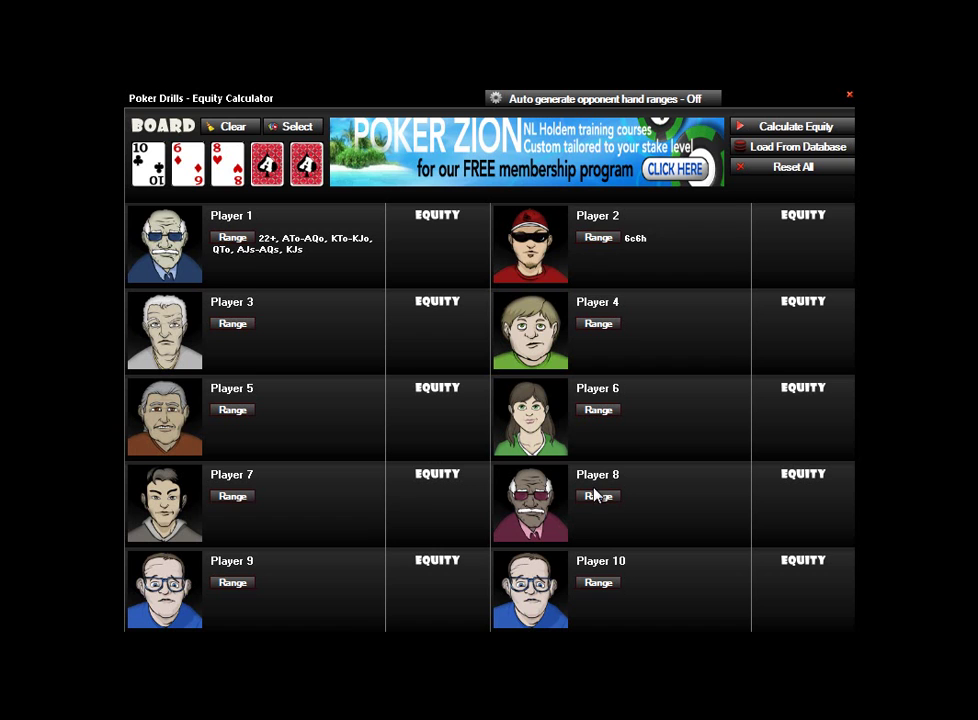
left_click(798, 128)
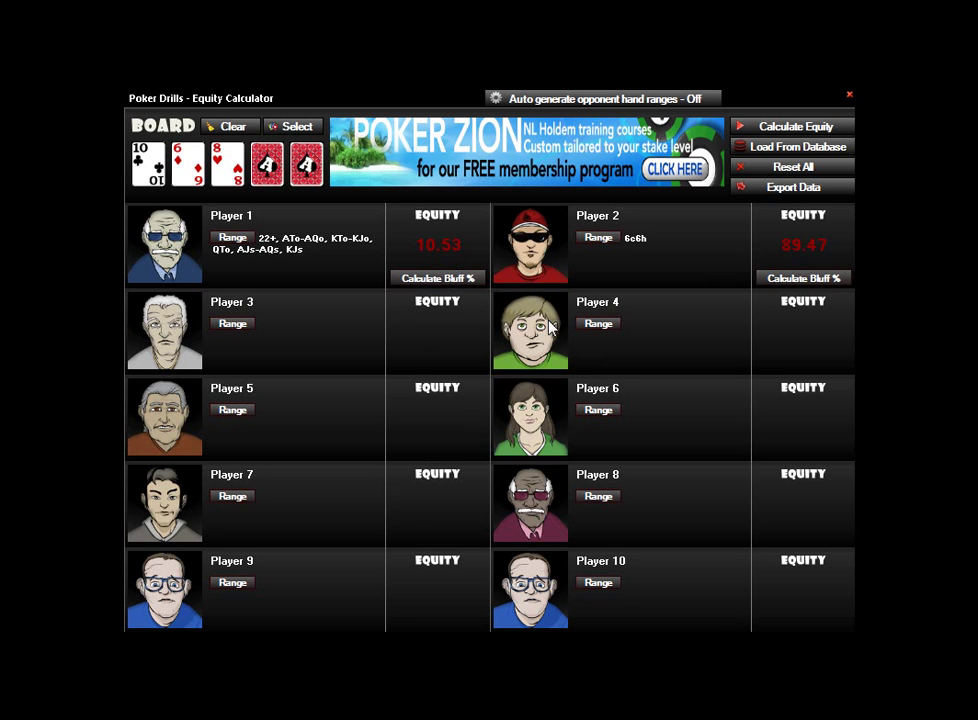
- Compute Player 1's break-even bluff for a bet of 10 into a pot of 20: 23.49%
left_click(476, 281)
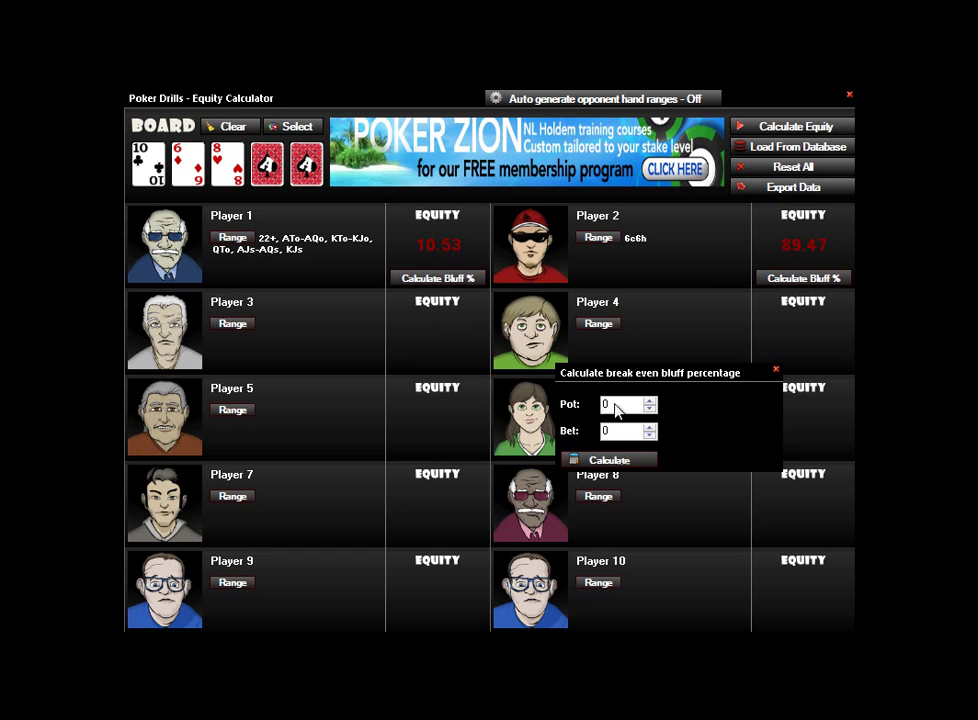
left_click_drag(616, 372, 381, 302)
double_click(387, 340)
type("20")
key("Tab")
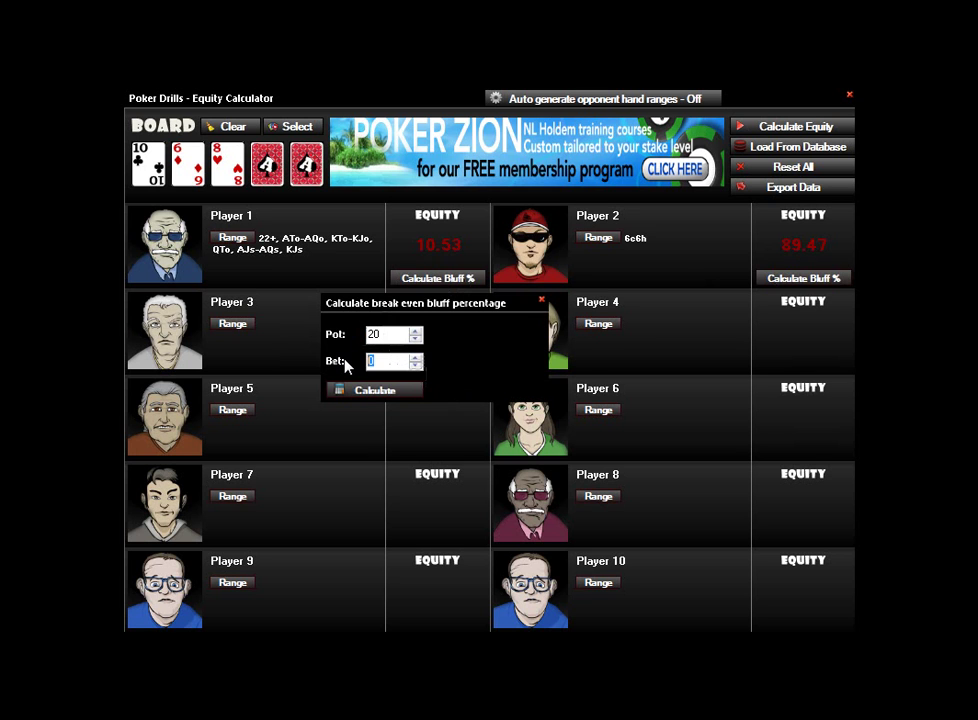
type("10")
left_click(378, 390)
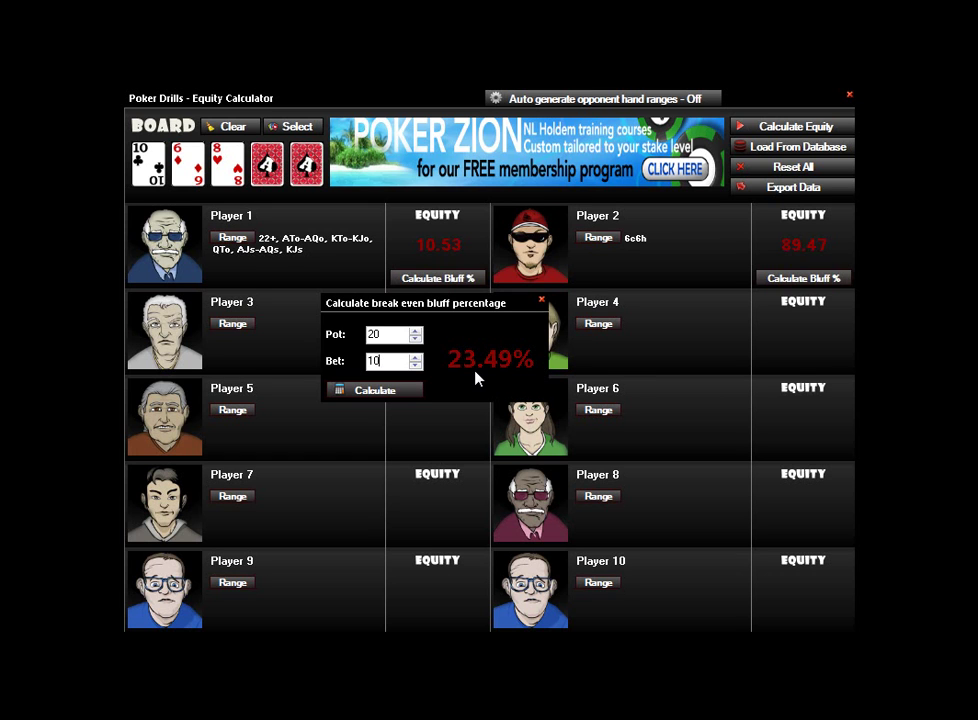
left_click(541, 302)
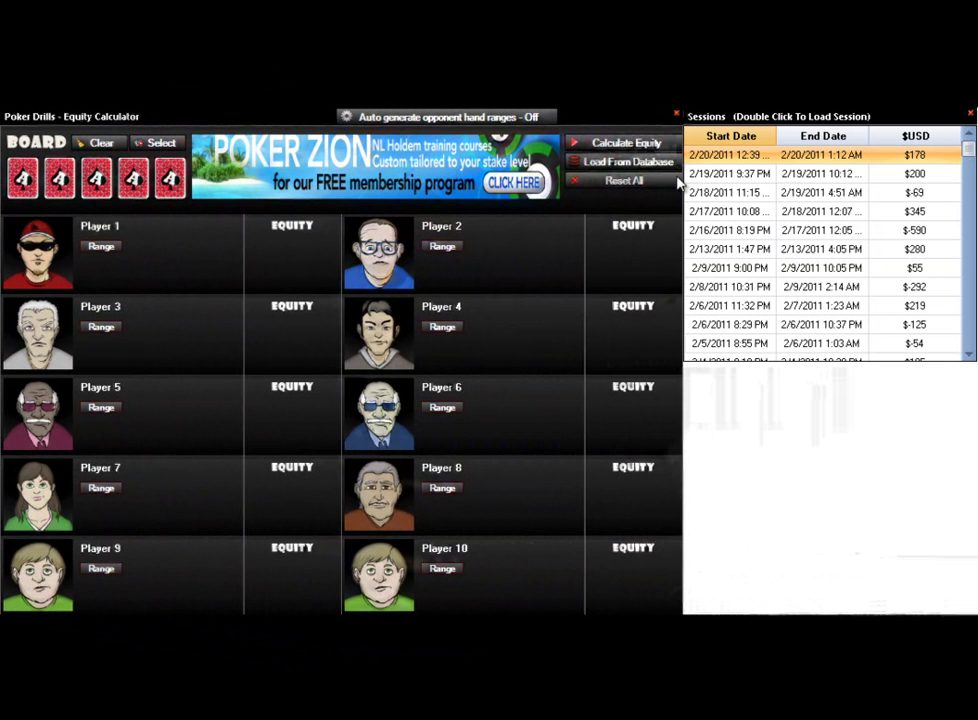
- Load the 2/20/2011 12:39 session's hands, widen the list and select the 1:10 AM hand
double_click(740, 158)
left_click_drag(892, 373, 512, 361)
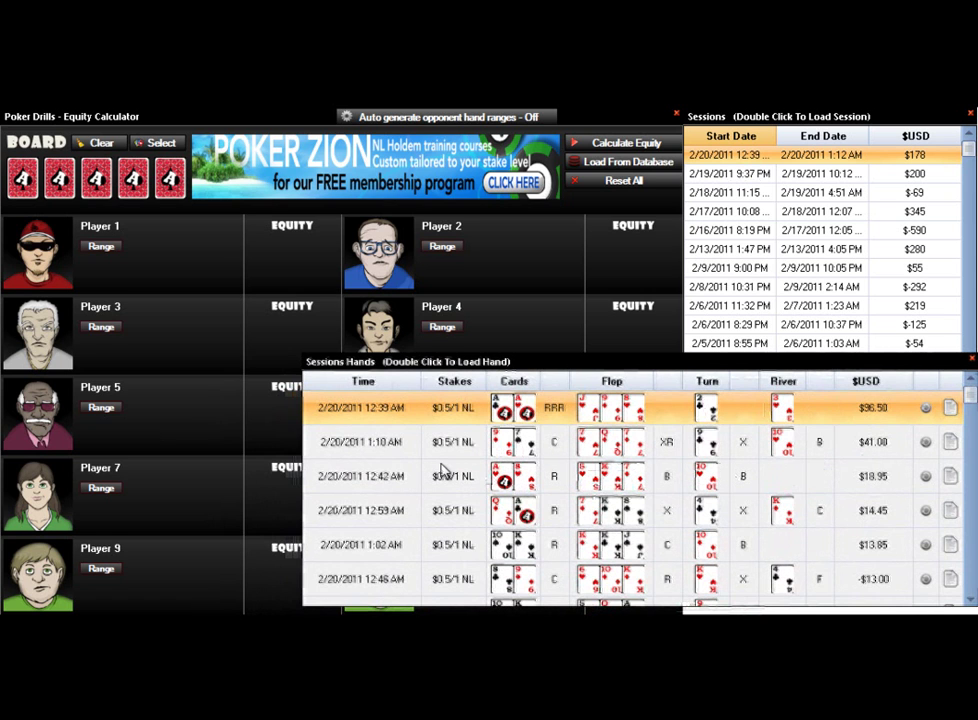
left_click(393, 448)
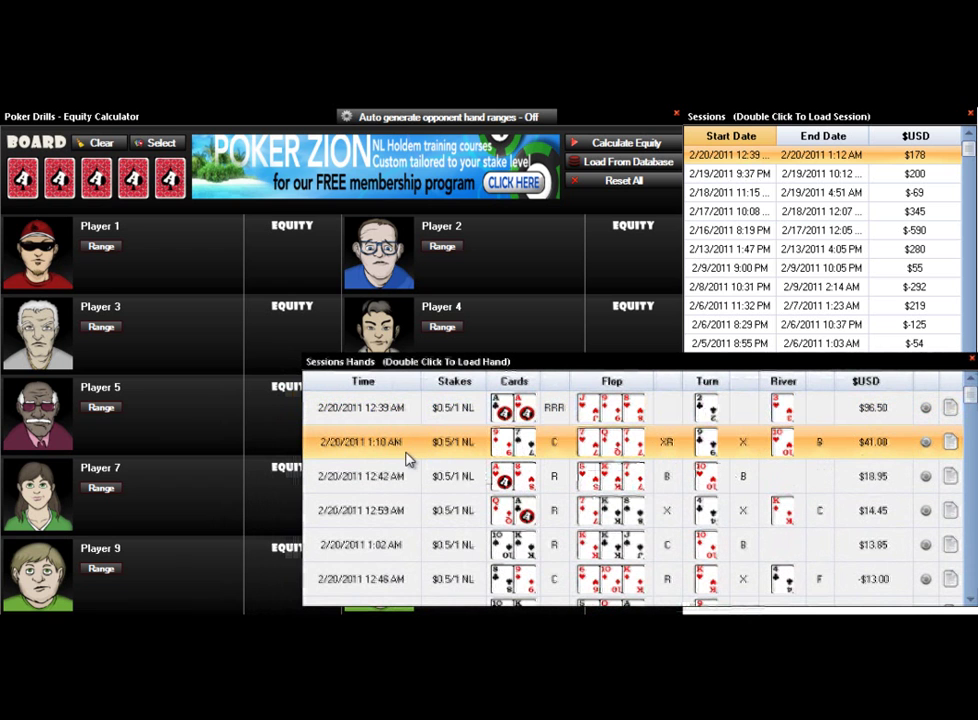
left_click(926, 445)
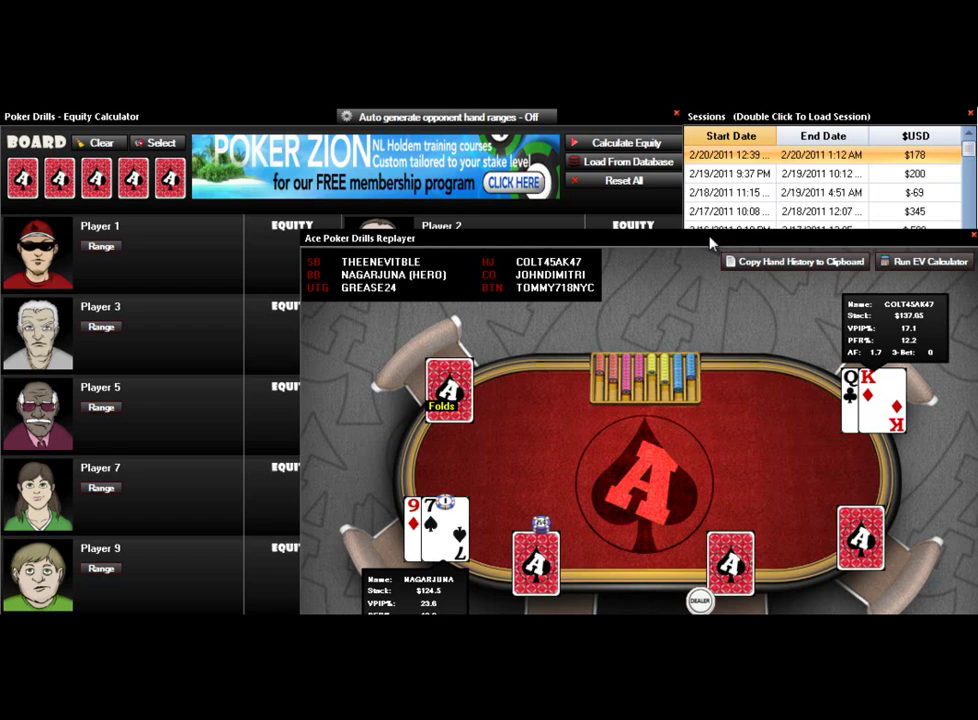
left_click_drag(708, 236, 455, 115)
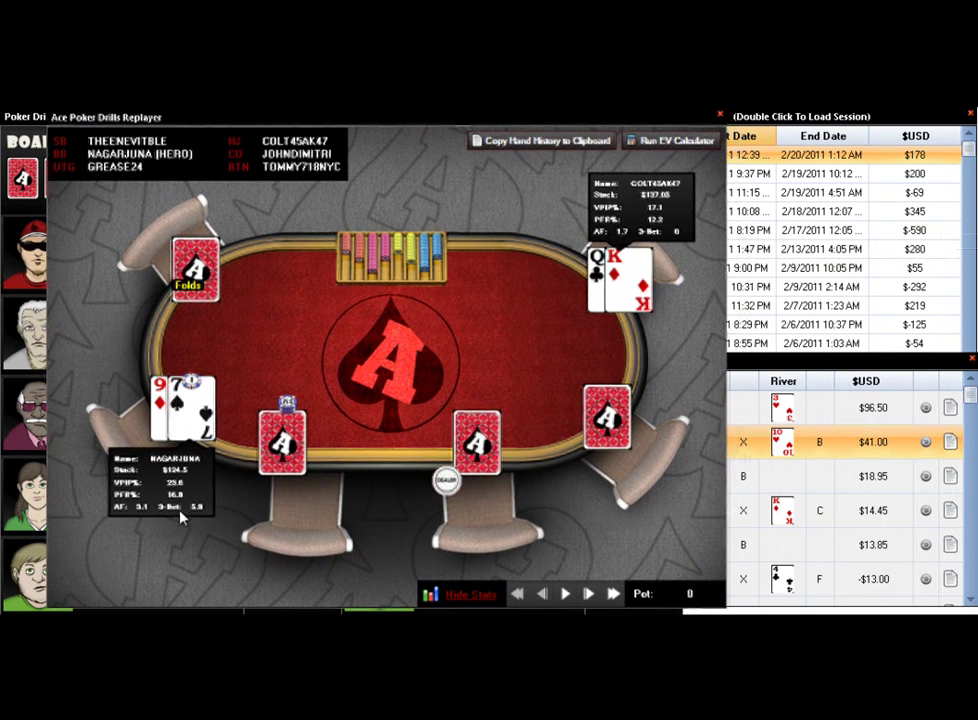
left_click(566, 597)
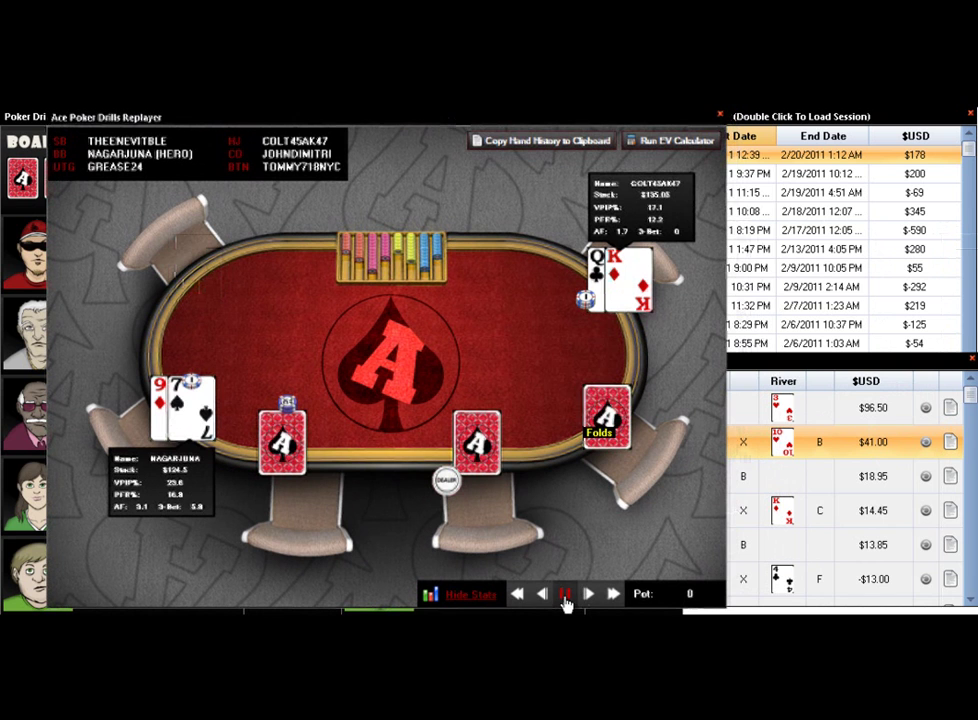
left_click(565, 597)
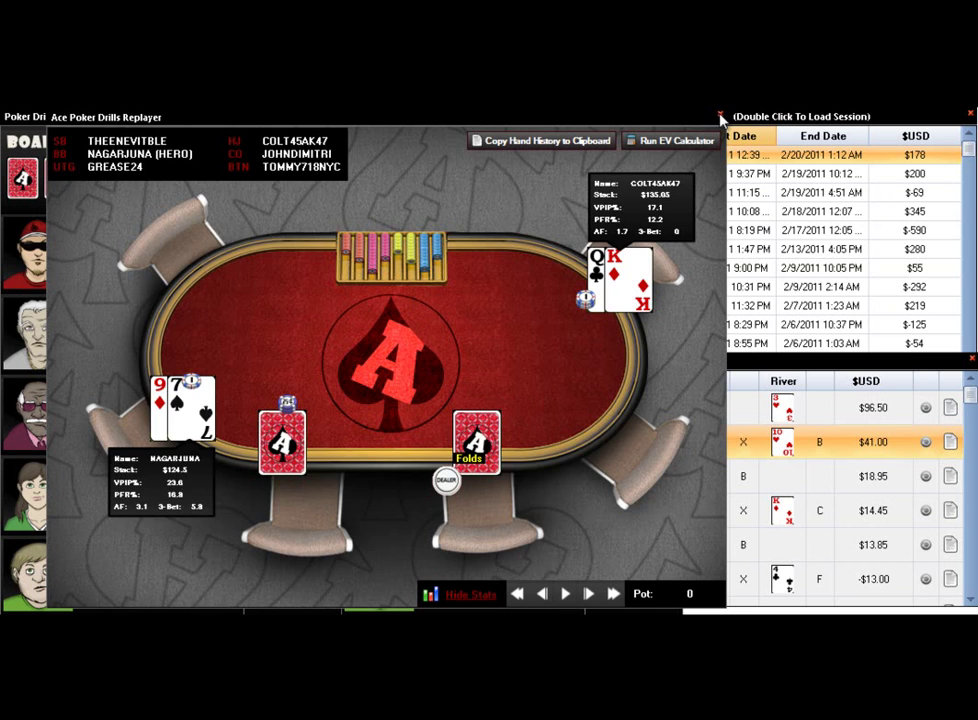
left_click(720, 117)
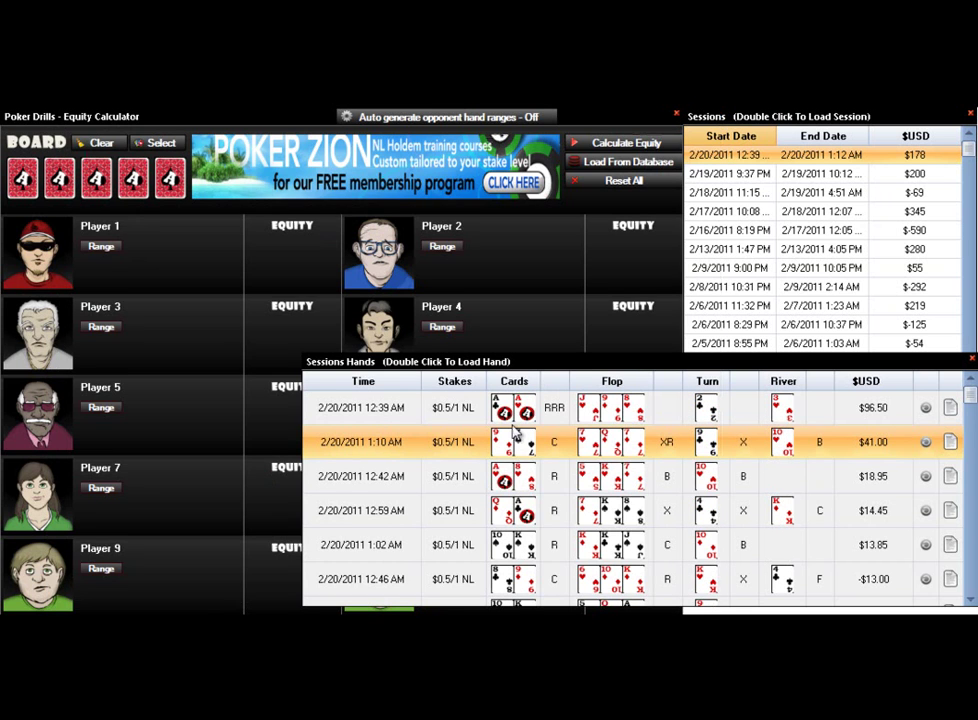
- Copy the 1:10 AM hand history to the clipboard and set Auto generate opponent hand ranges On
left_click(950, 442)
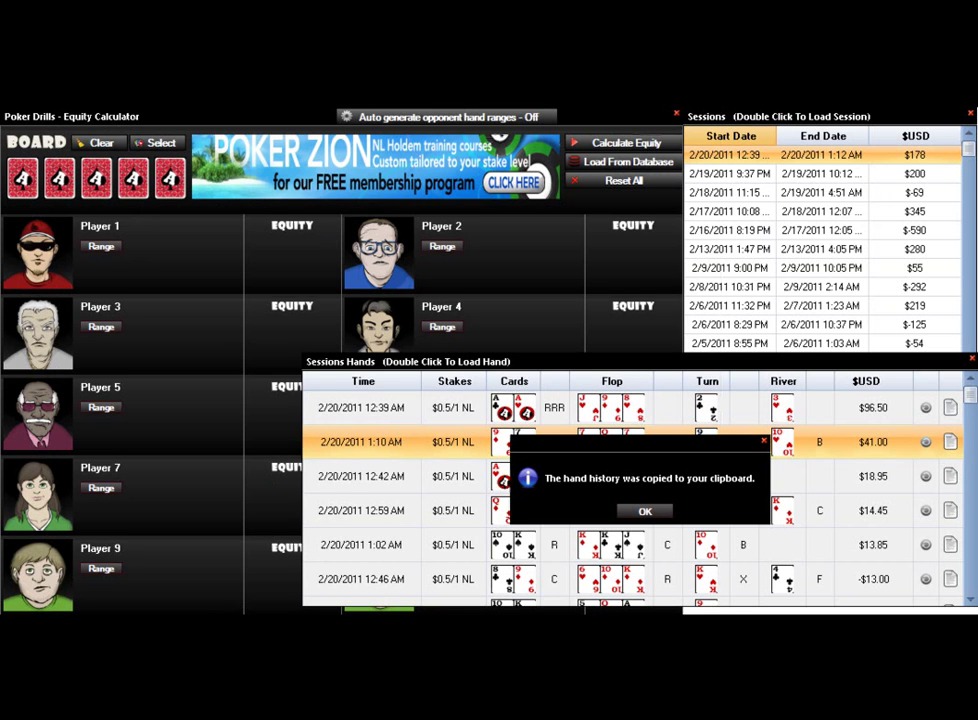
left_click(648, 512)
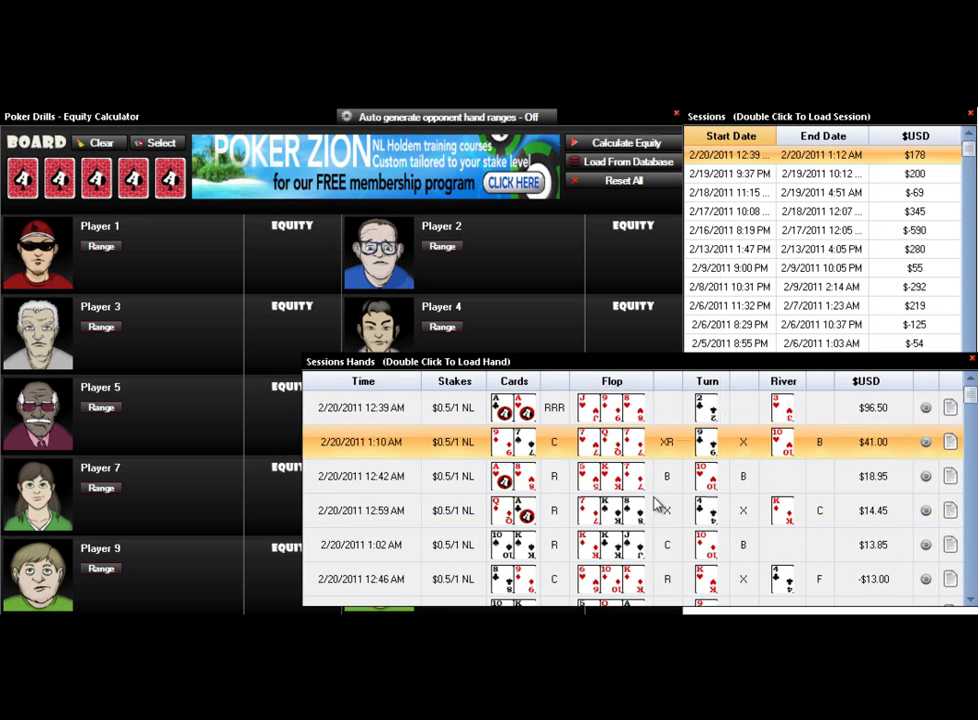
left_click(585, 118)
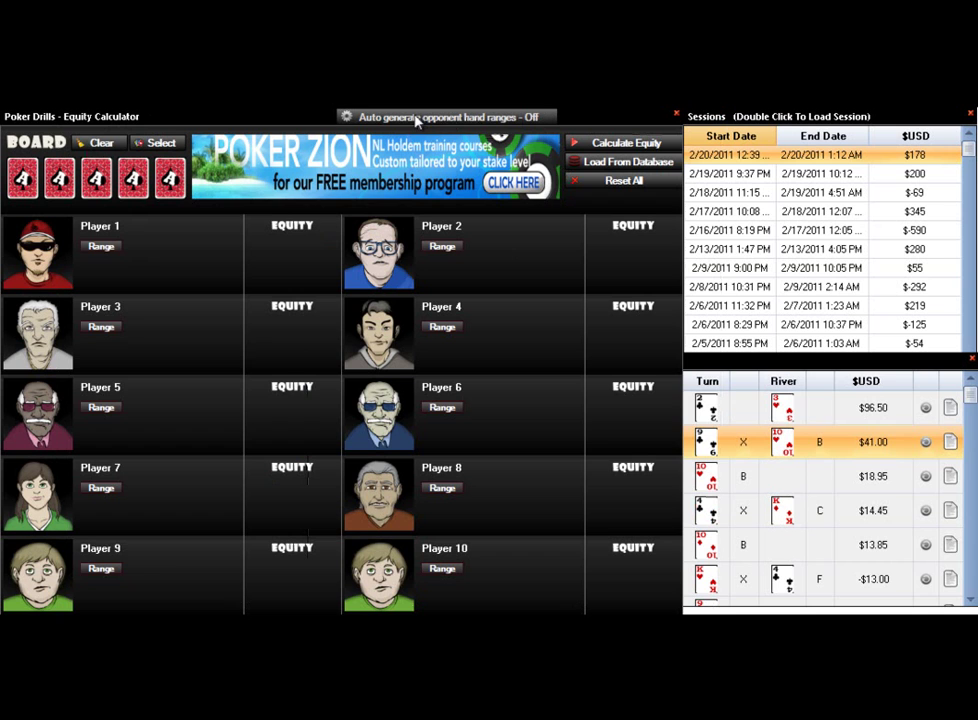
left_click(371, 119)
left_click(742, 443)
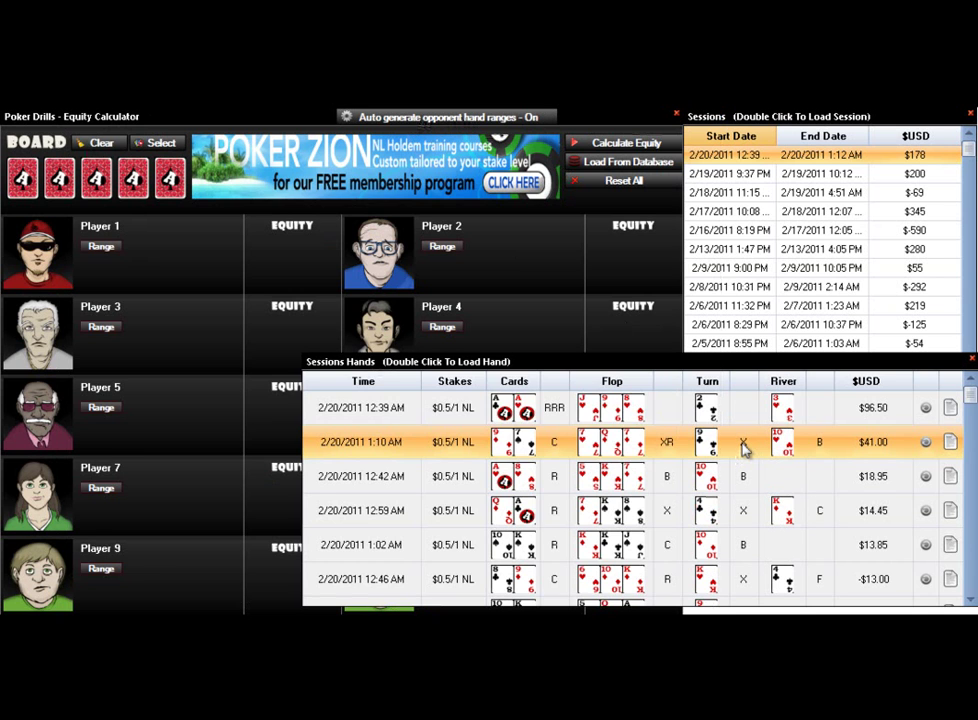
- Load the 1:10 AM hand as of the flop, giving equity 12.06 versus 87.94
double_click(386, 449)
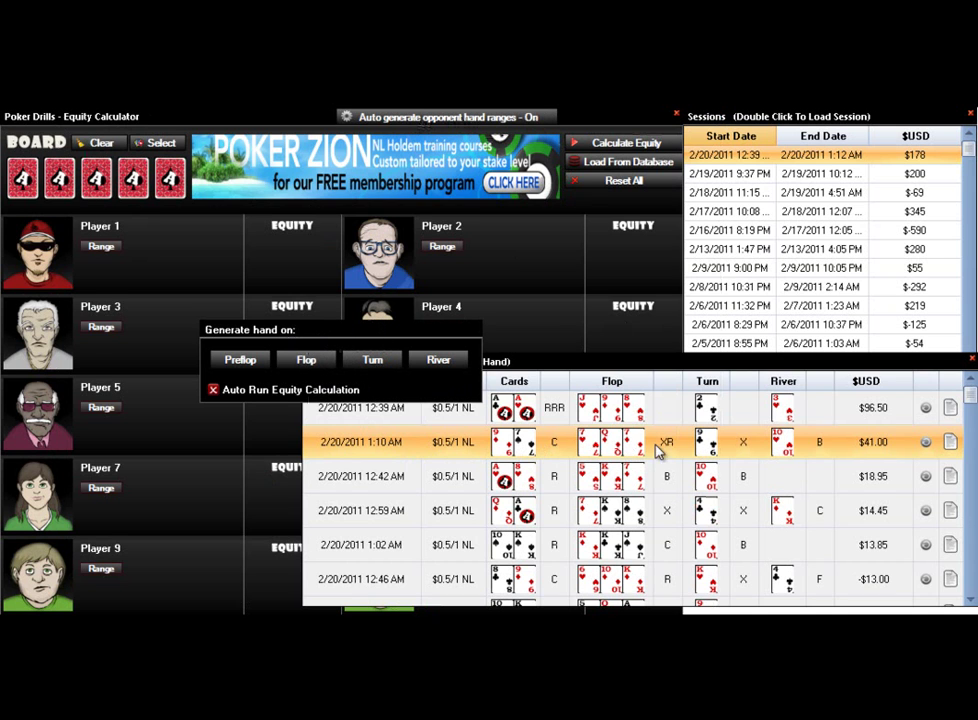
left_click(303, 361)
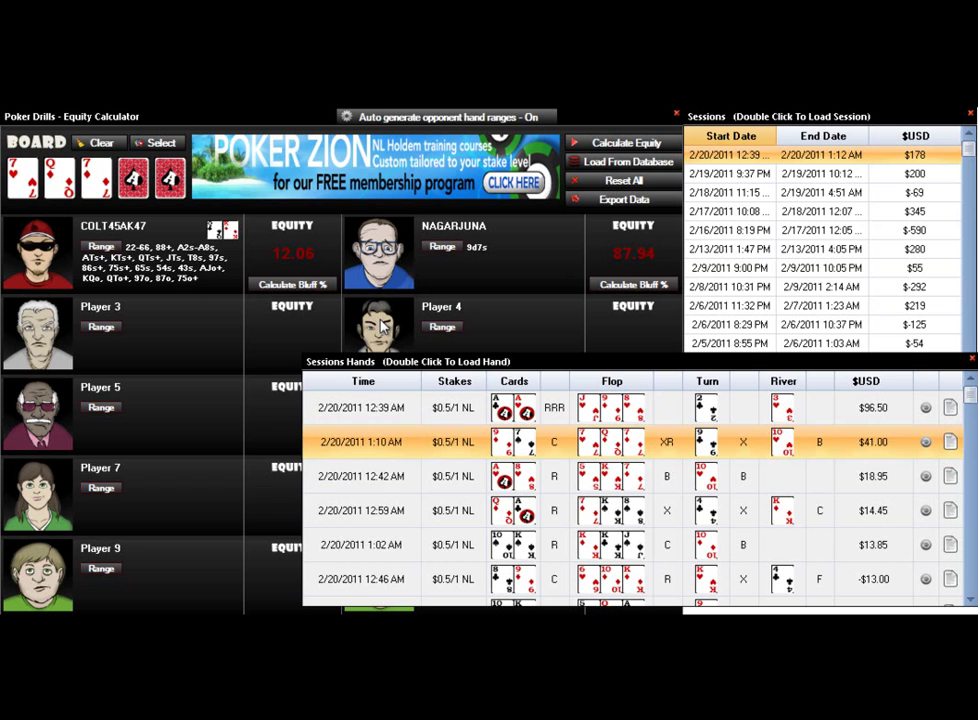
left_click(112, 255)
left_click(157, 253)
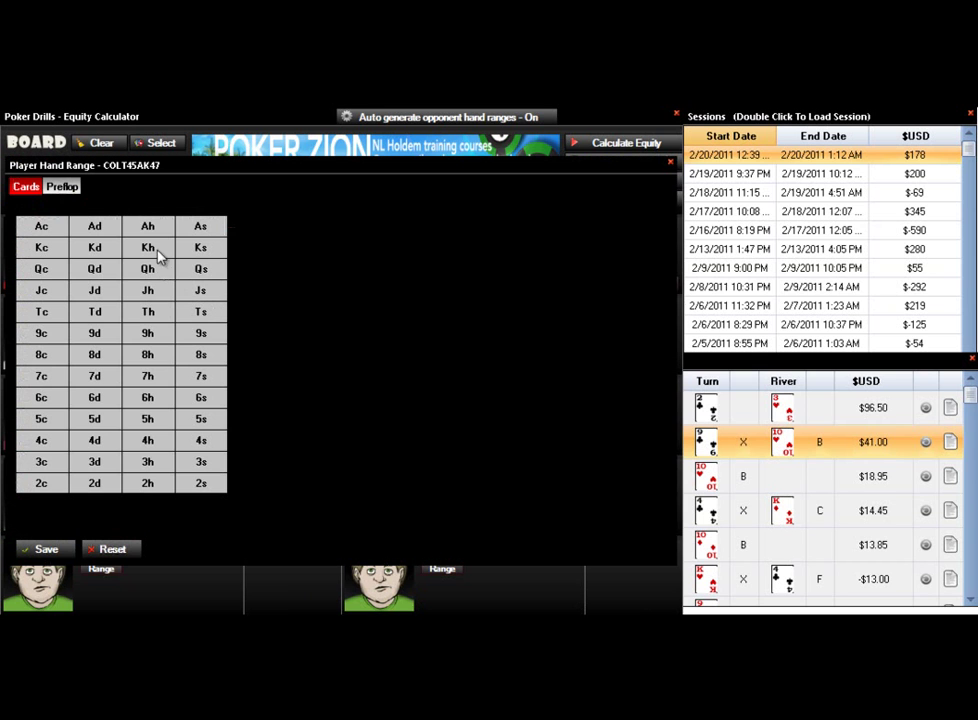
left_click(62, 186)
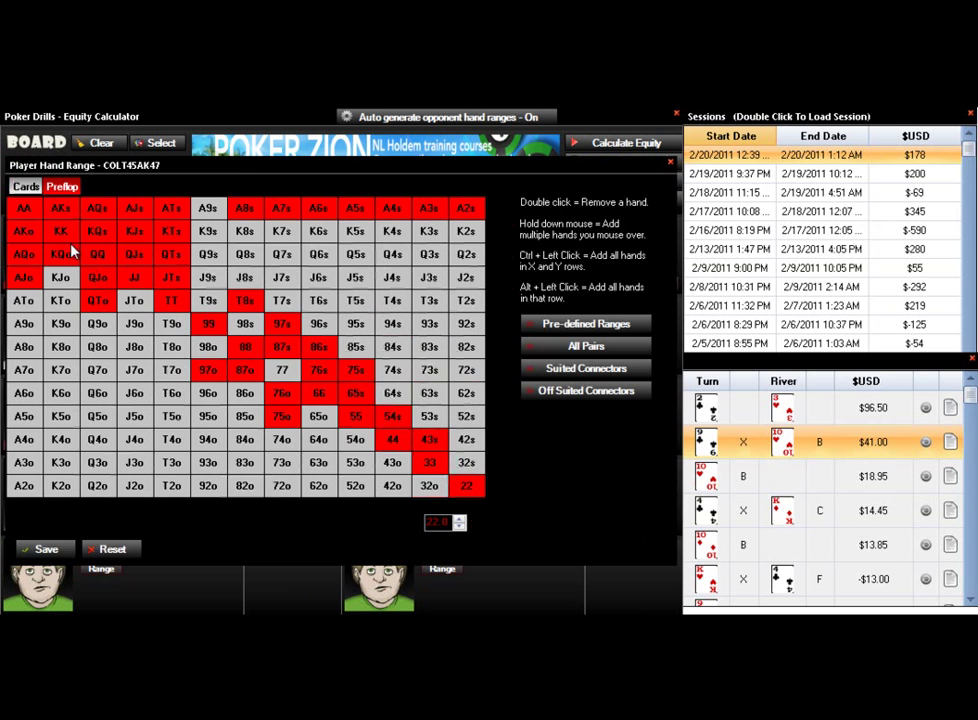
left_click(671, 164)
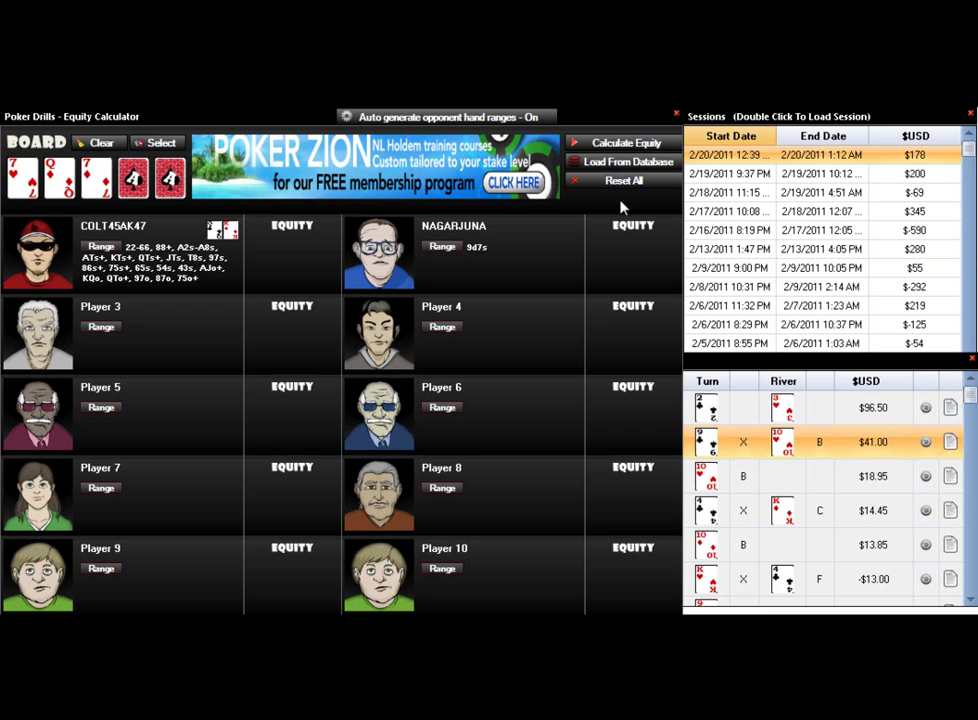
left_click(624, 146)
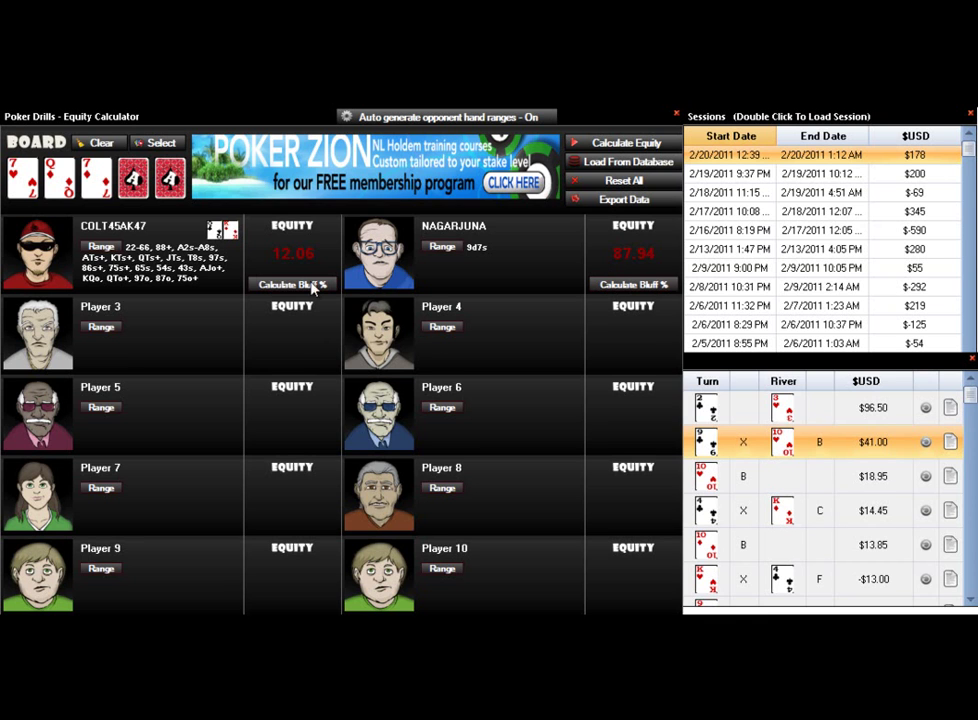